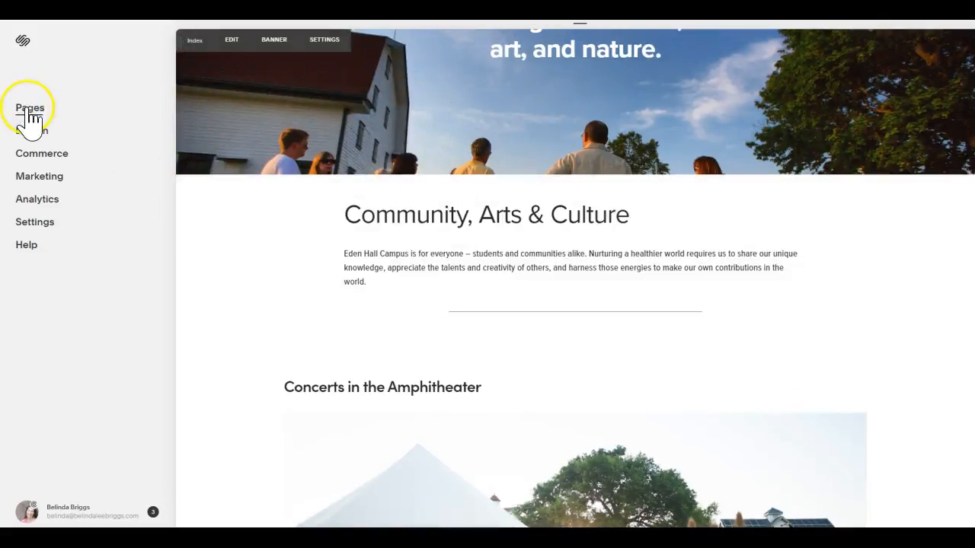
Open the SS Events collection under the SS2019 Events page of the site.
click(28, 111)
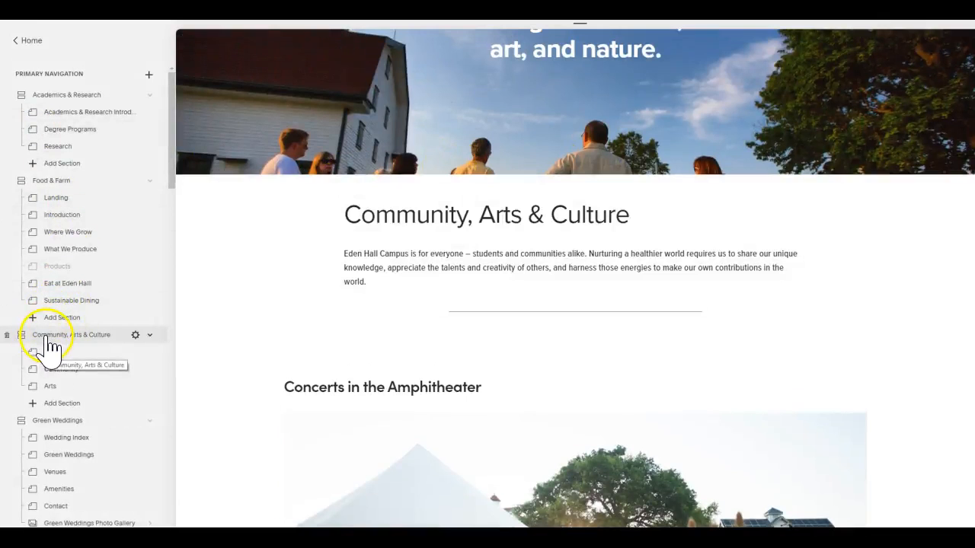
mouse_move(186, 187)
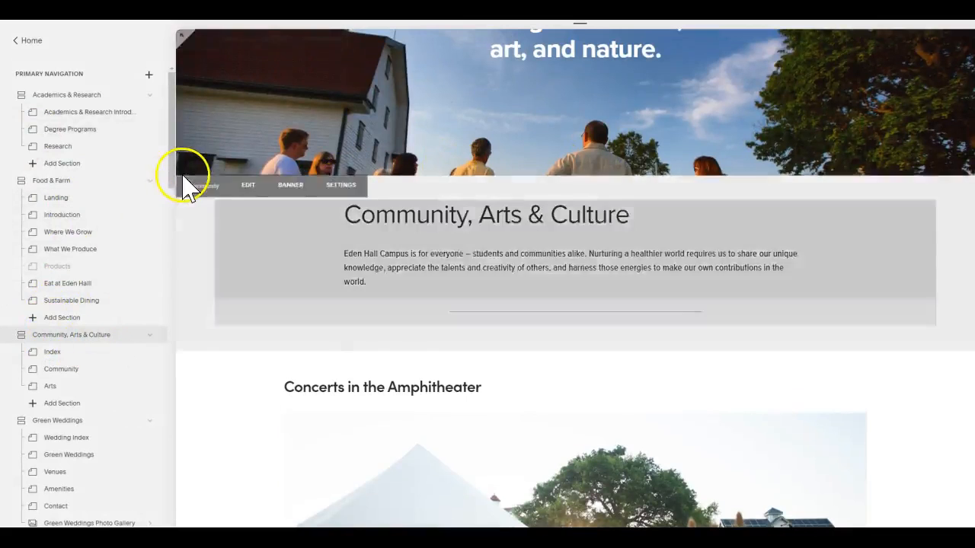
drag(170, 177, 163, 505)
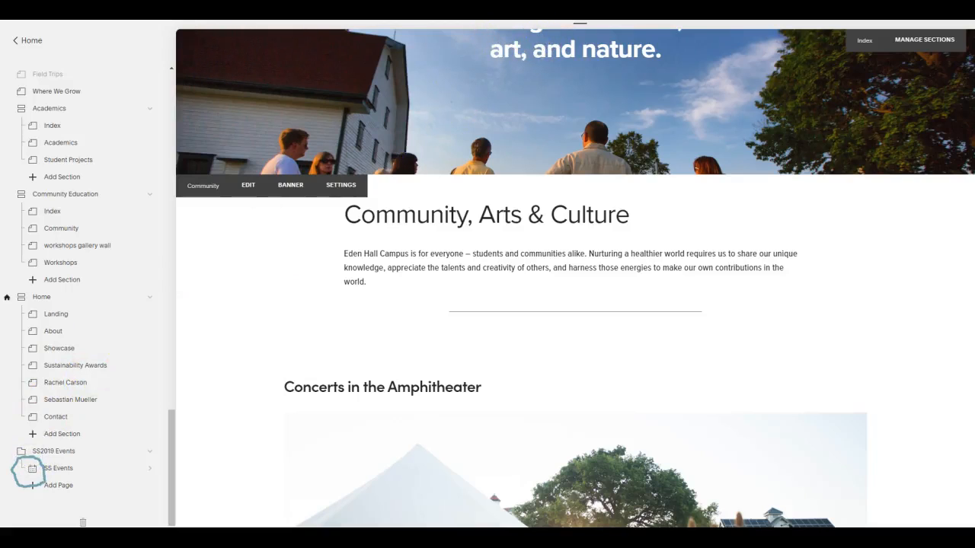
click(47, 463)
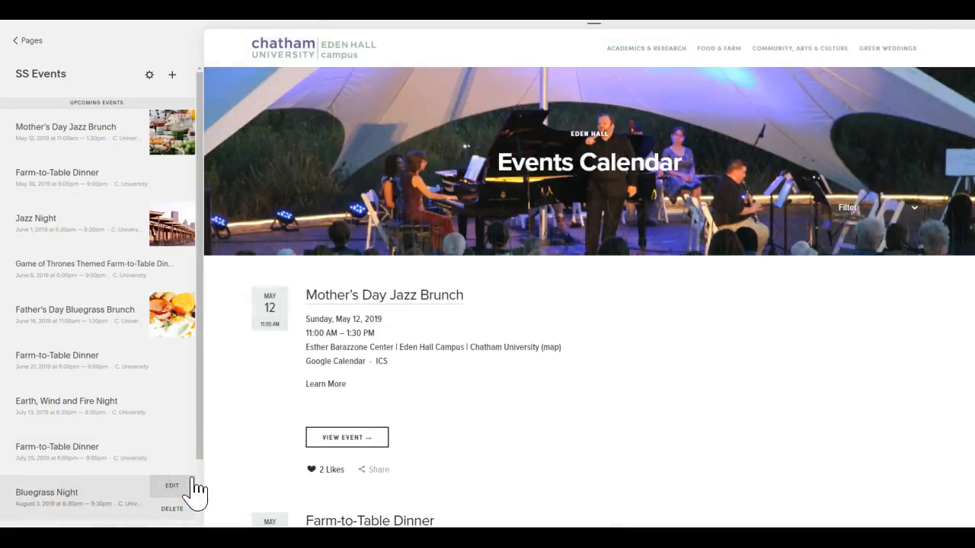
Read the new event's details in Notepad and duplicate the Mother's Day Jazz Brunch event.
key(alt+Tab)
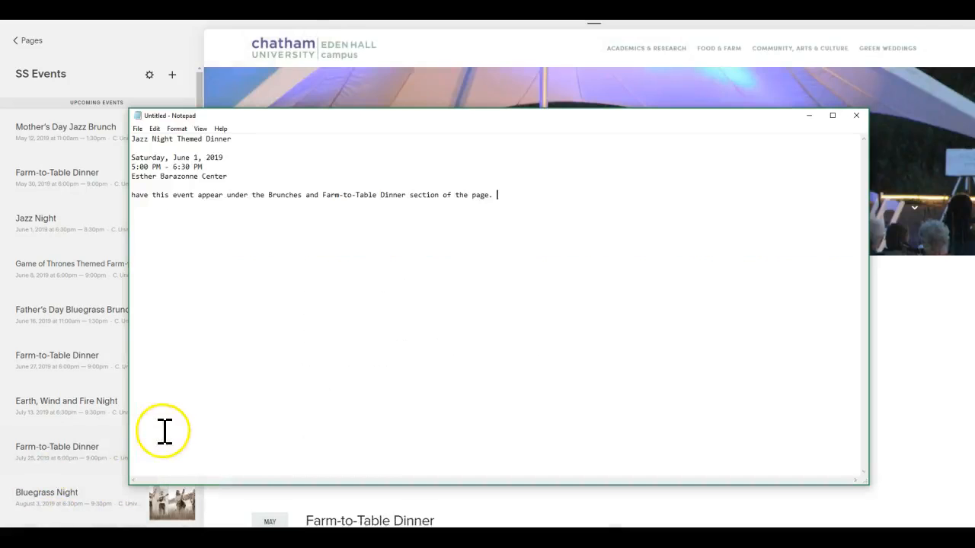
click(198, 195)
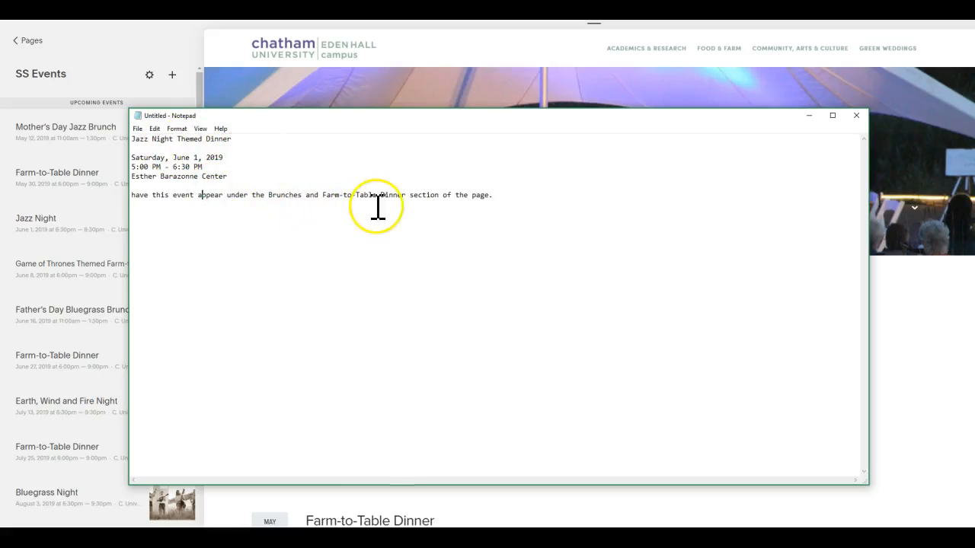
click(94, 78)
mouse_move(91, 156)
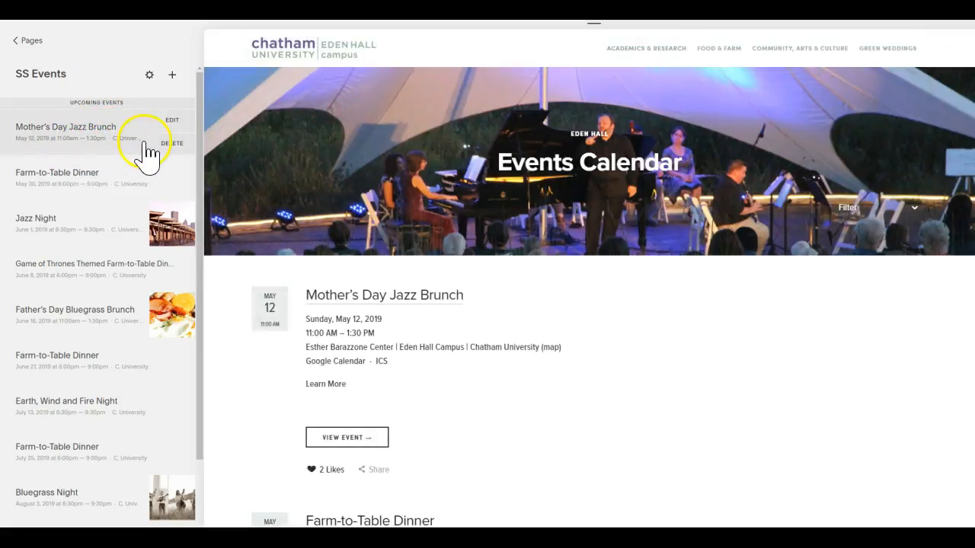
click(180, 124)
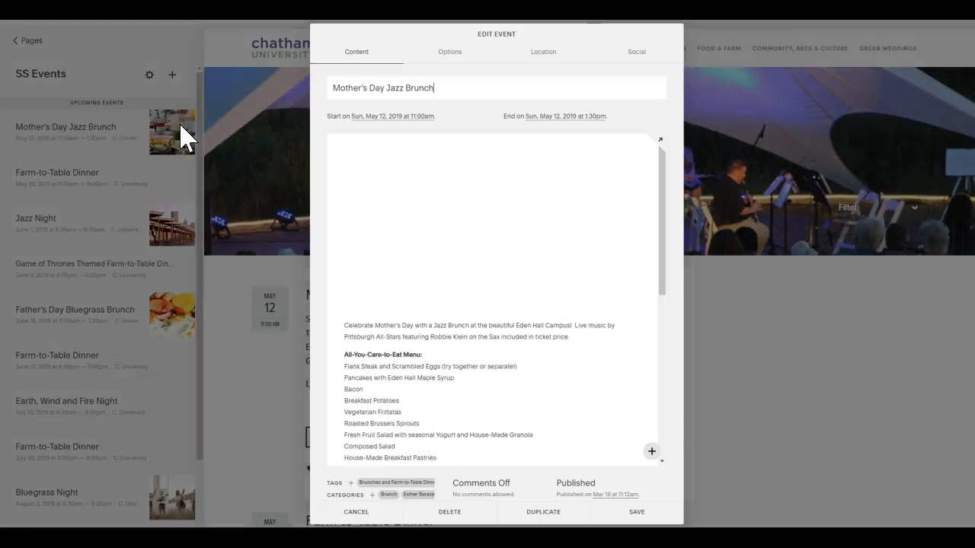
click(538, 512)
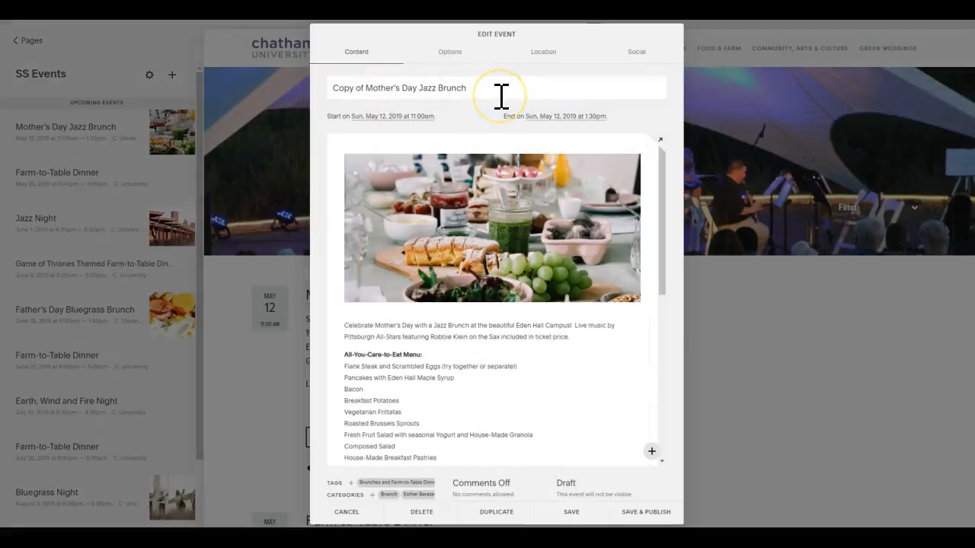
Replace the duplicated event's title with "Jazz Night Themed Dinner" copied from the Notepad notes.
key(alt+Tab)
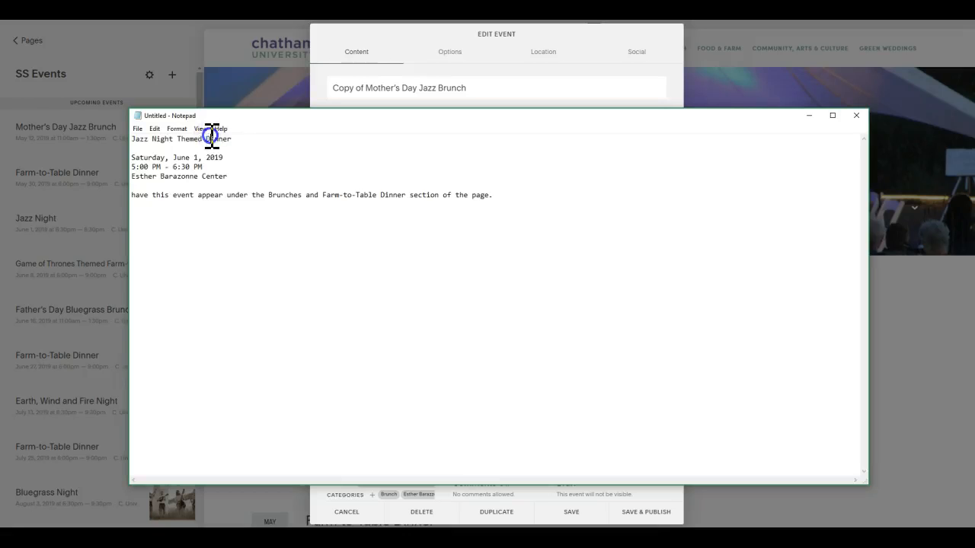
drag(231, 139, 98, 141)
key(ctrl+c)
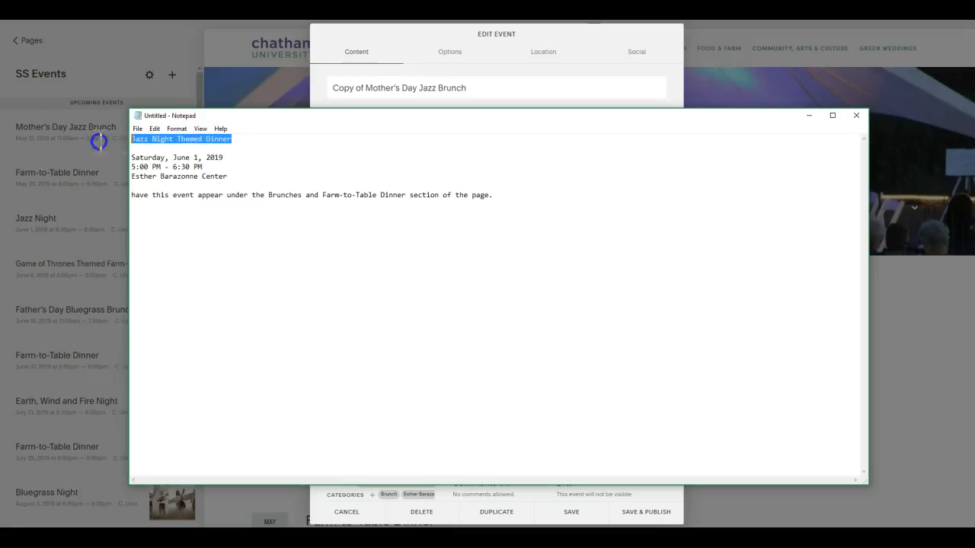
click(358, 76)
triple_click(361, 84)
key(ctrl+v)
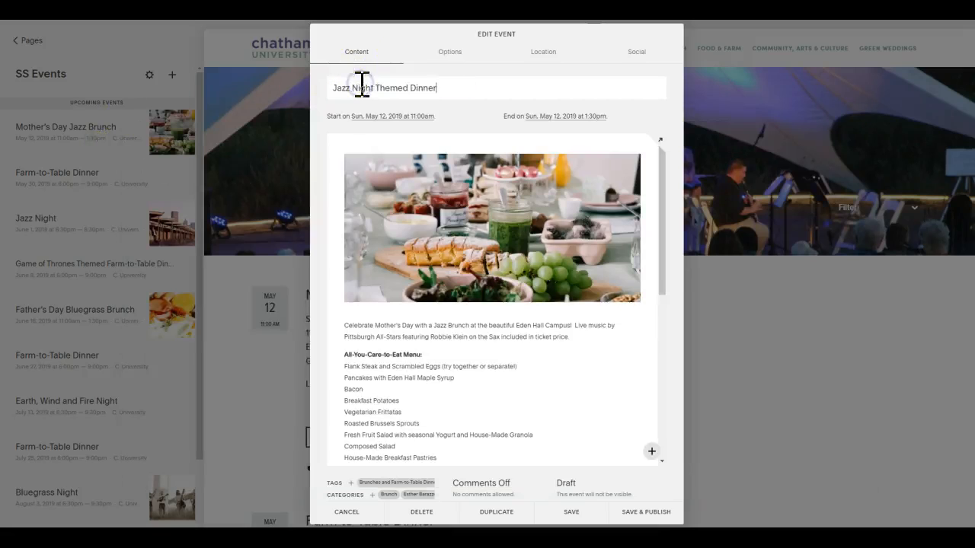
Replace the name part of the event URL, following the date, with jazz-night-themed-dinner.
click(449, 52)
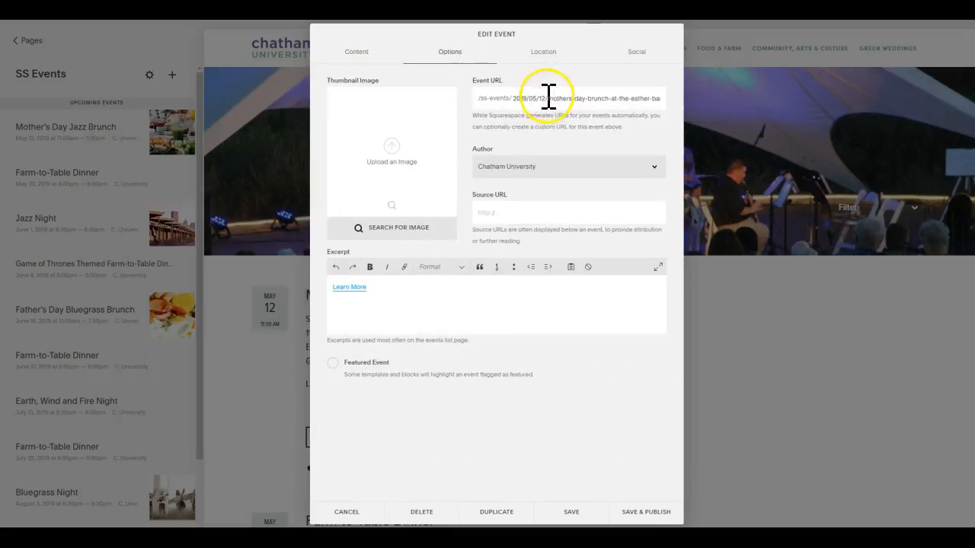
drag(548, 98, 708, 130)
text(2019/05/12/Jazz Night Themed Dinner)
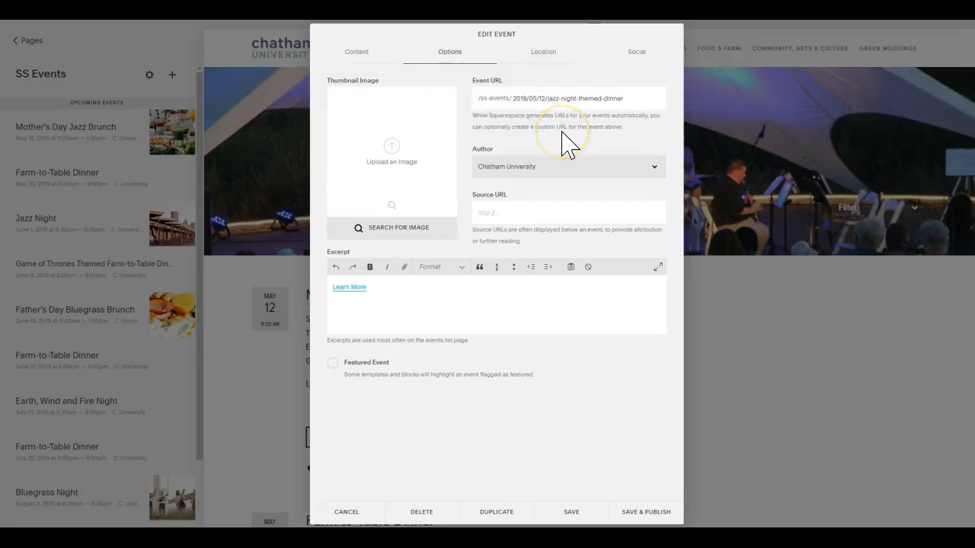
Check the event date in Notepad and set the date part of the event URL to 2019/06/01.
key(alt+Tab)
click(190, 157)
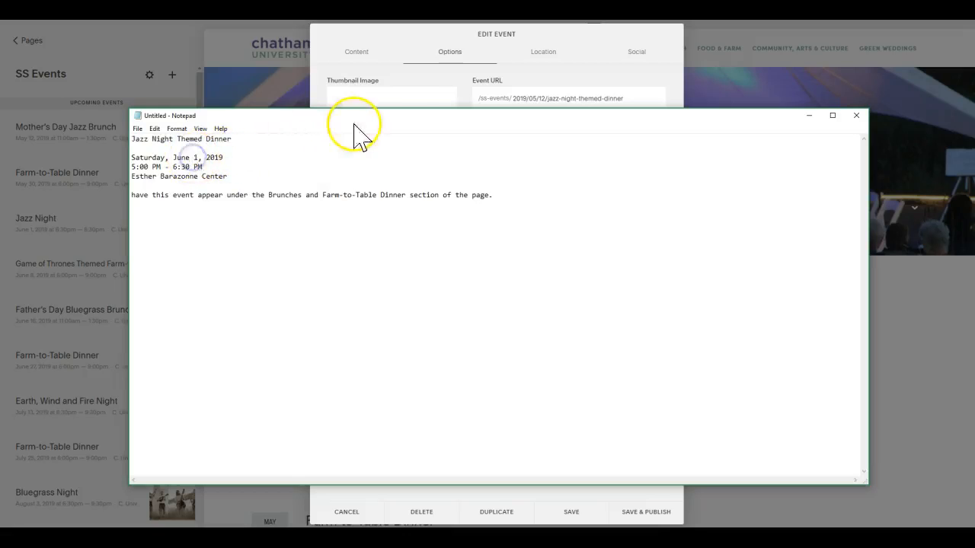
click(500, 47)
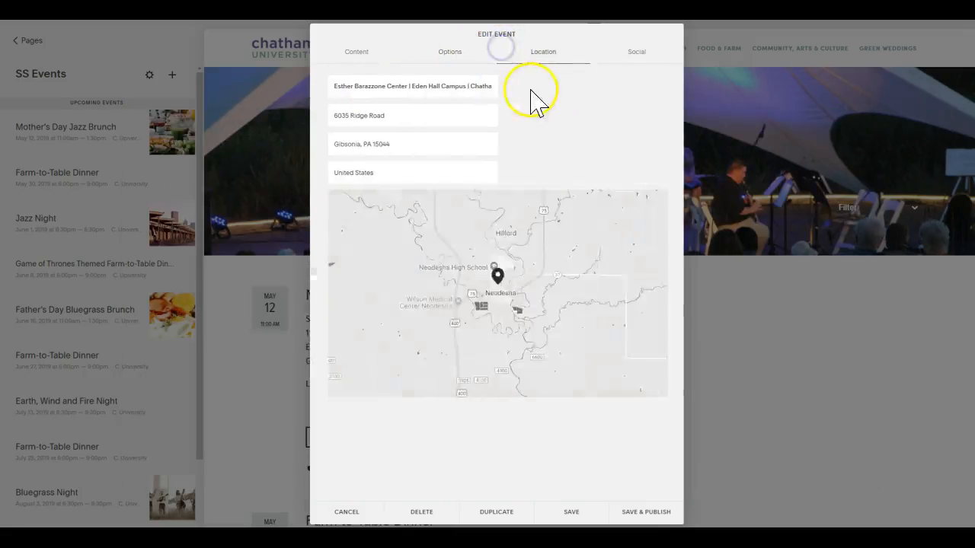
click(459, 53)
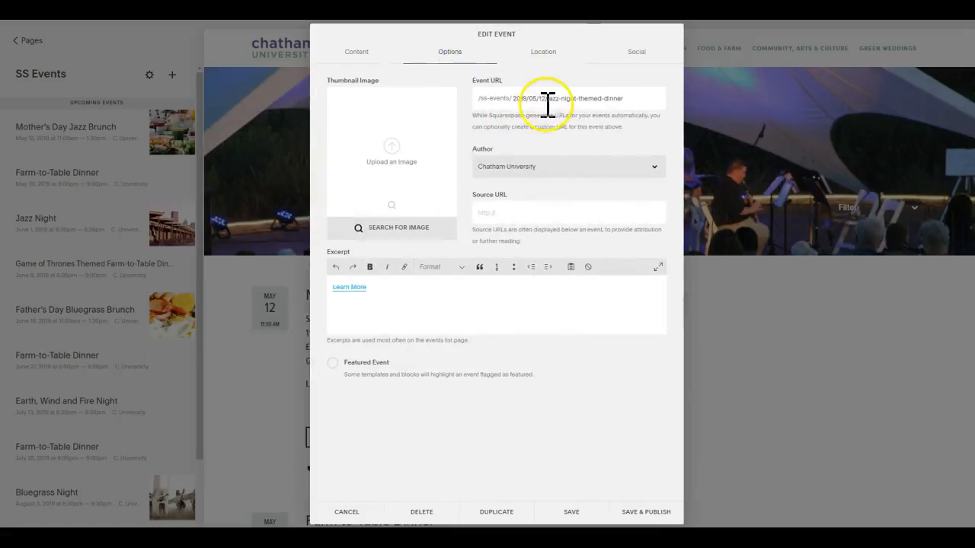
click(533, 97)
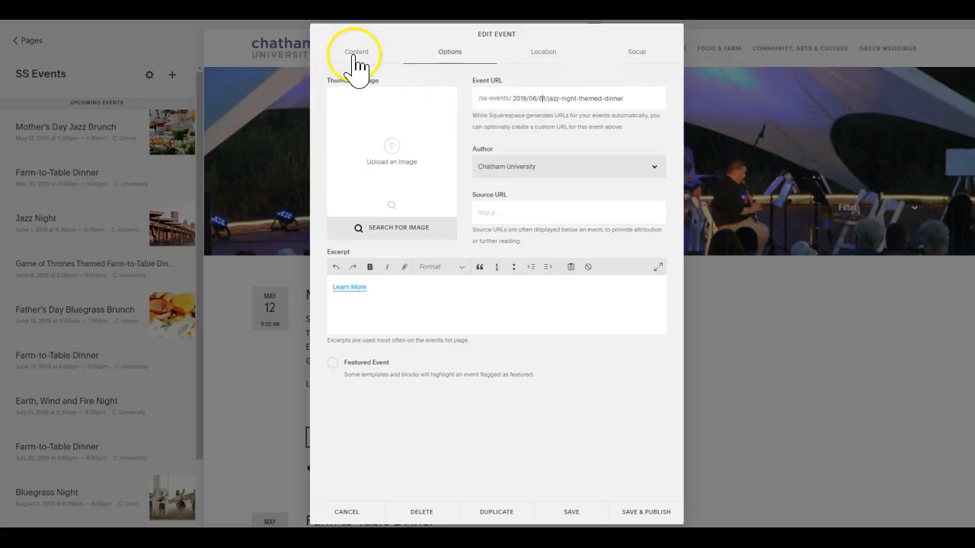
Point the excerpt's Learn More link to the external URL /ss-events/2019/06/01/jazz-night-themed-dinner.
click(349, 288)
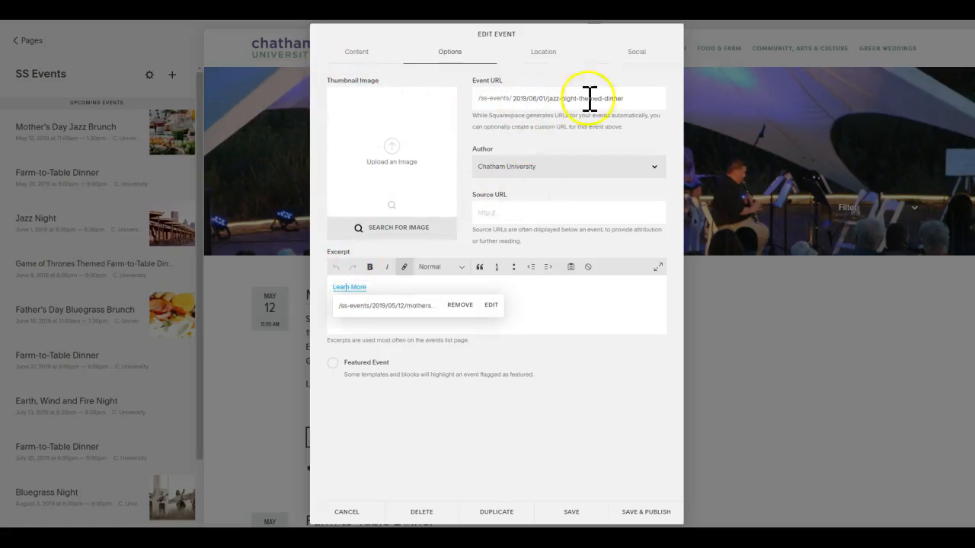
drag(647, 97, 503, 106)
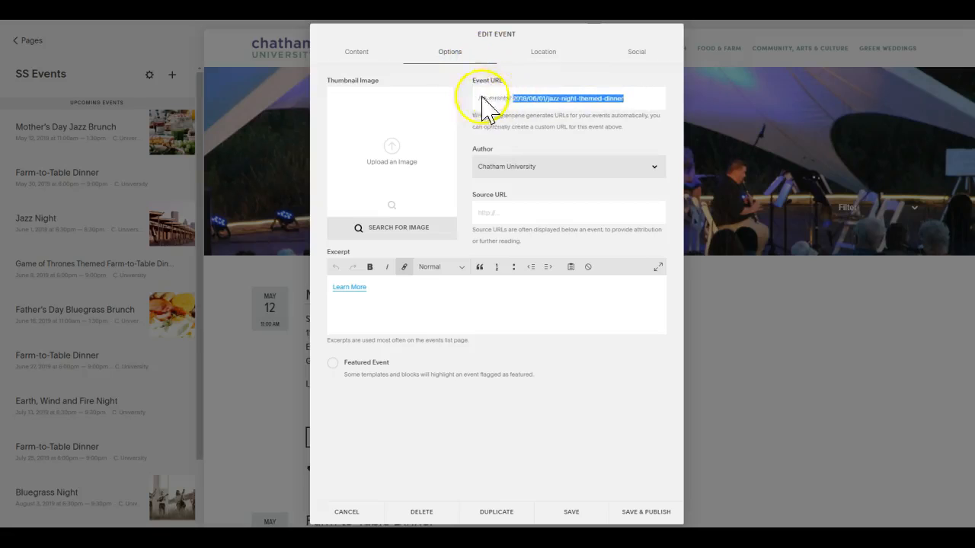
click(352, 288)
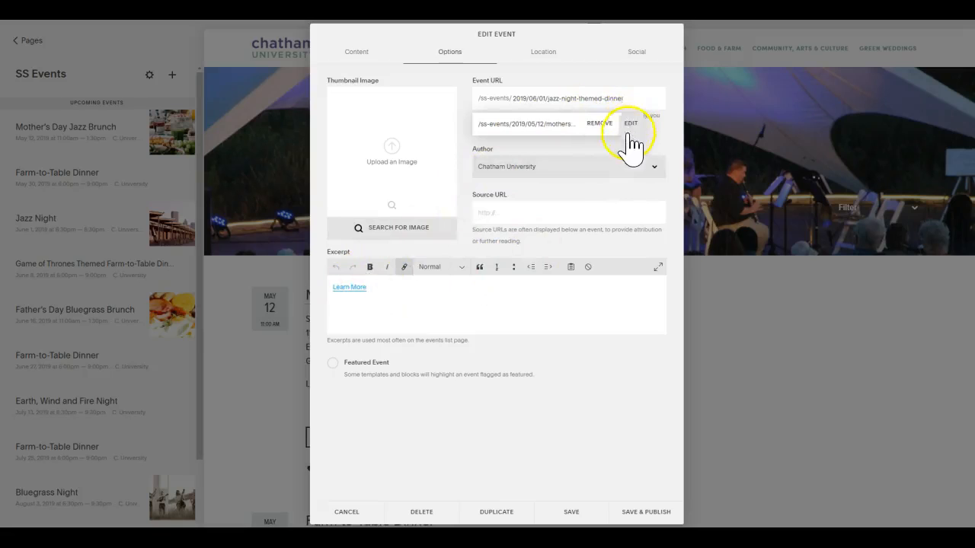
click(466, 300)
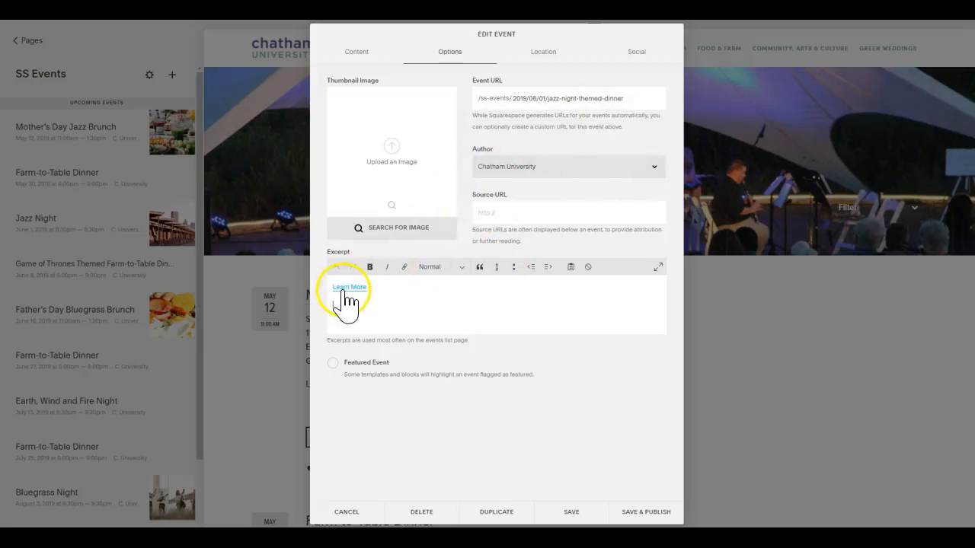
click(342, 287)
click(491, 306)
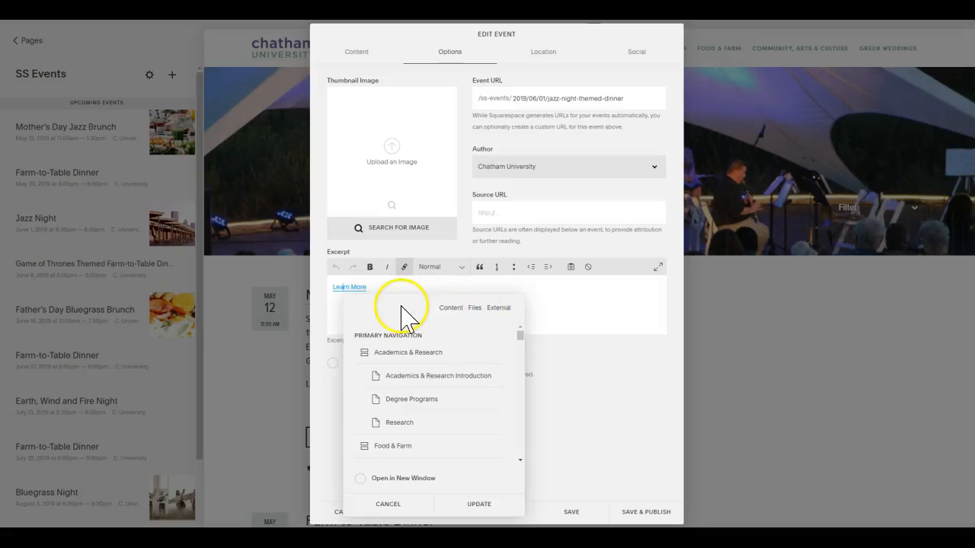
click(499, 308)
click(433, 347)
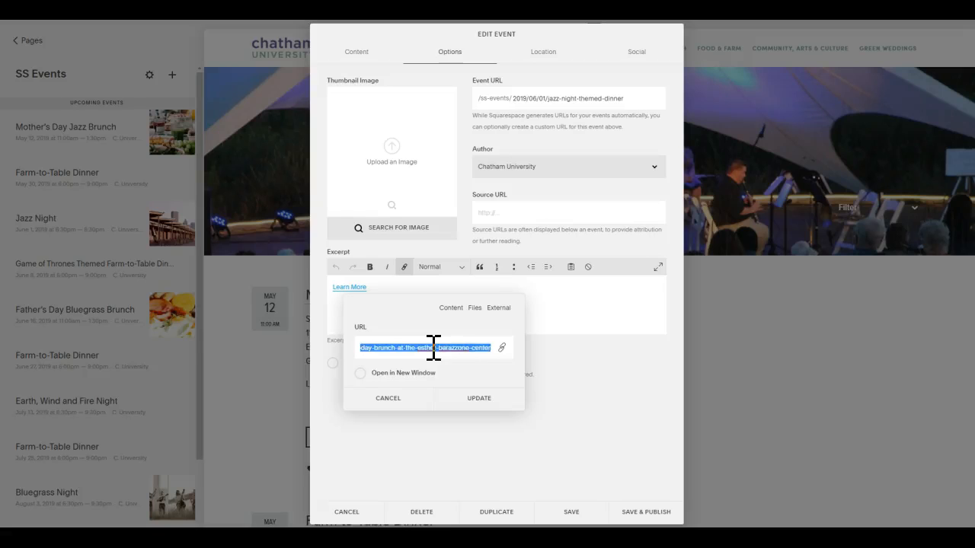
text(/ss-events/)
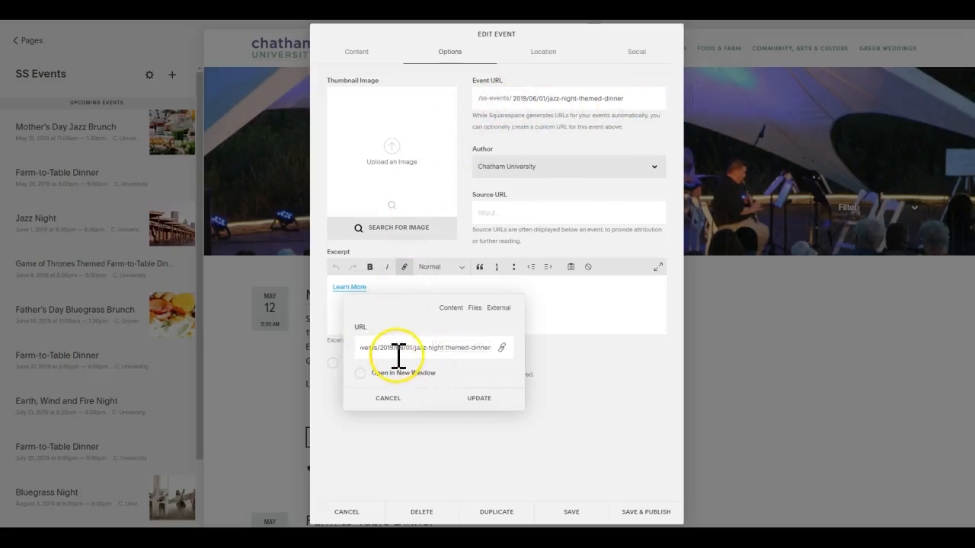
click(477, 401)
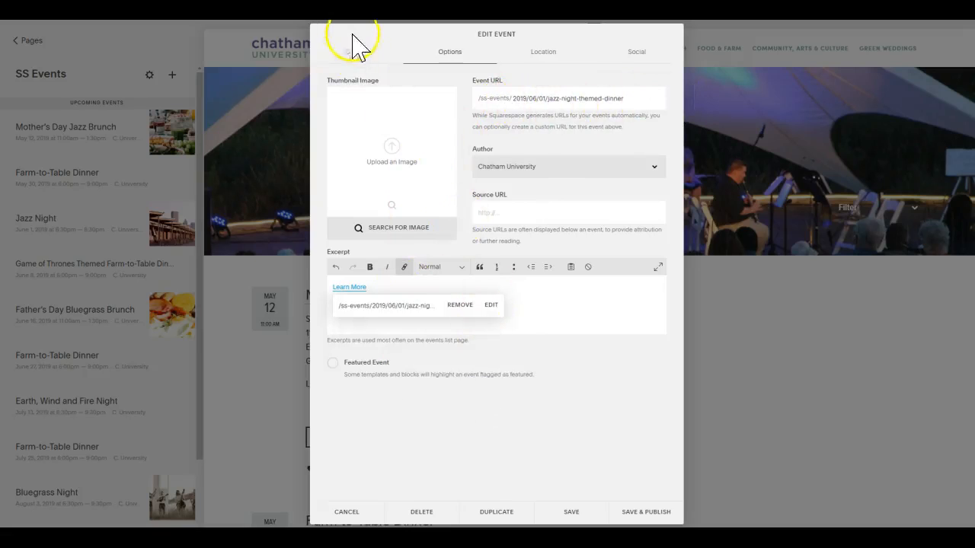
Compare the event's venue and address with the location given in the Notepad notes.
click(543, 54)
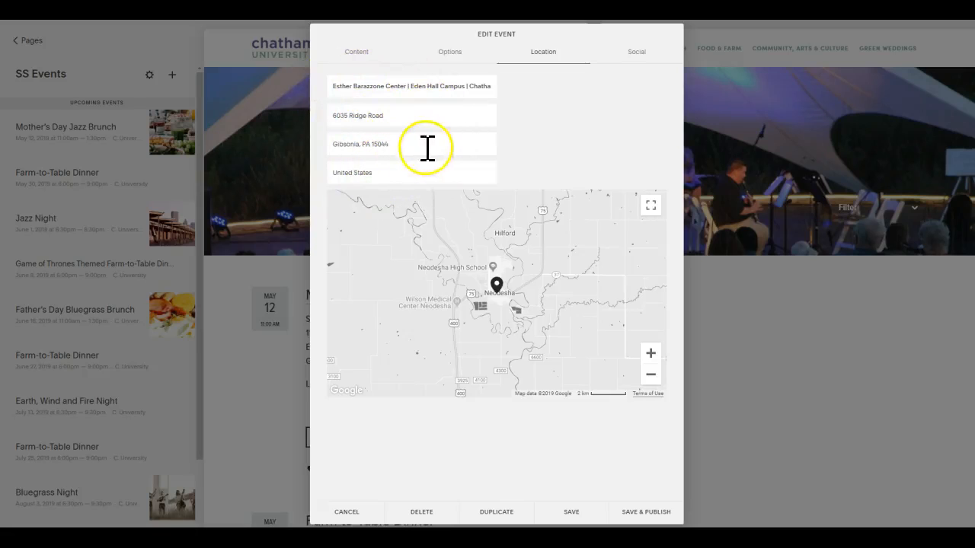
click(368, 87)
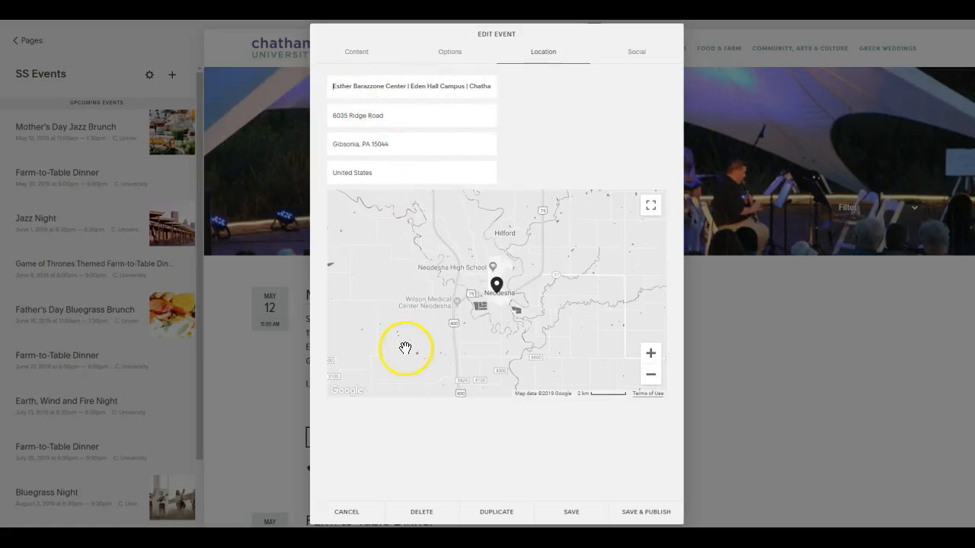
key(alt+Tab)
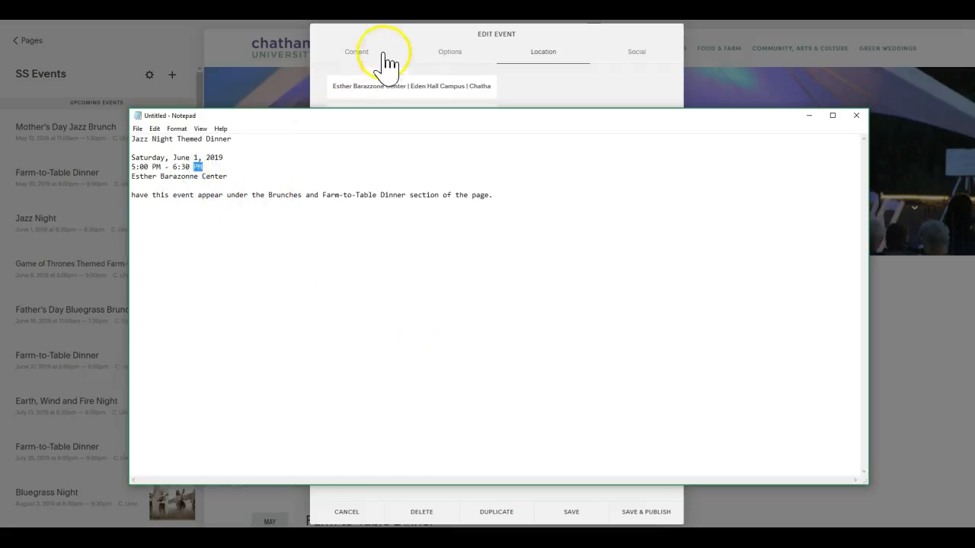
click(421, 32)
click(457, 51)
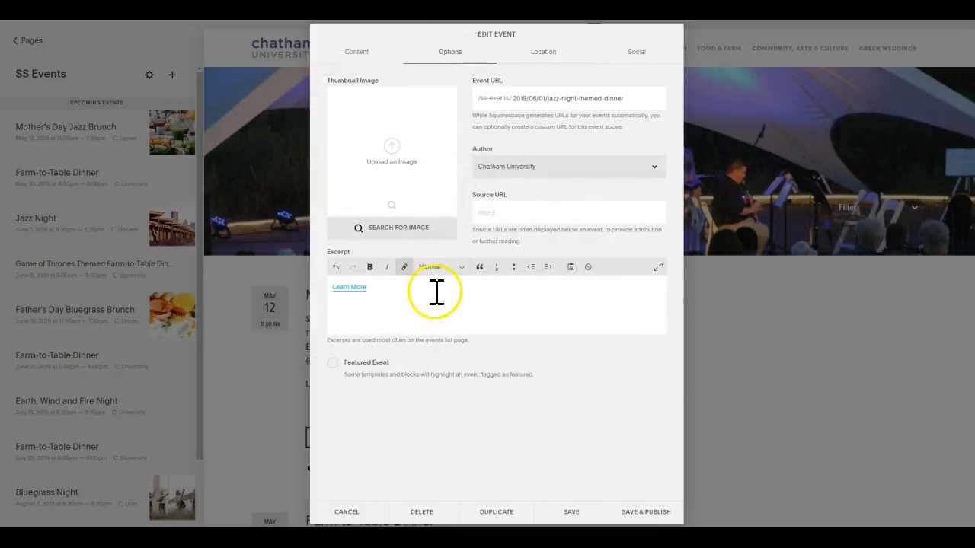
Remove the brunch photo from the image block in the event's content and apply the change.
click(361, 48)
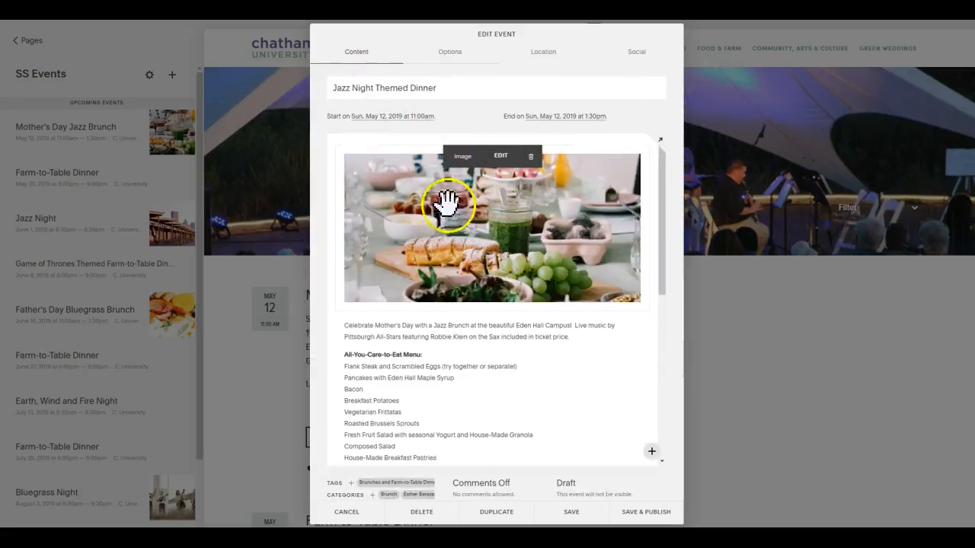
click(496, 165)
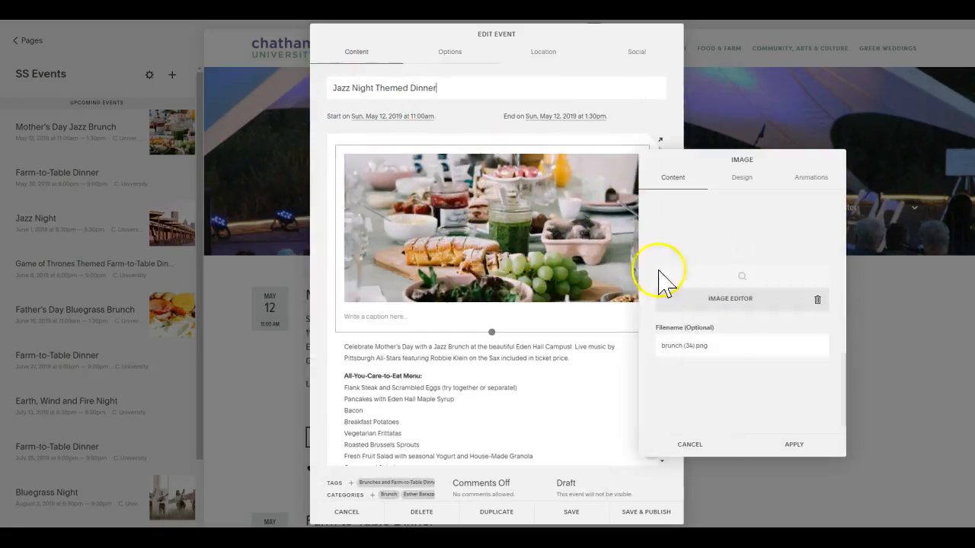
click(816, 302)
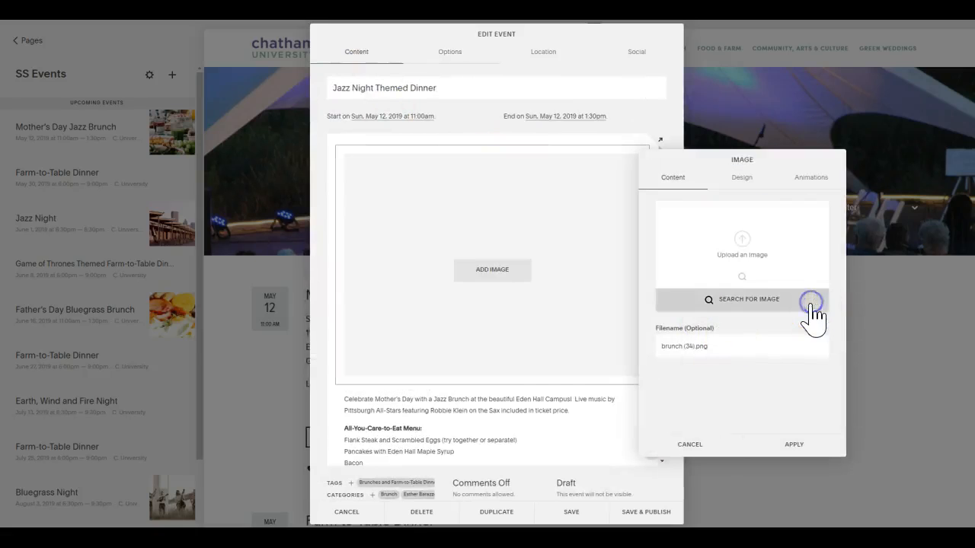
click(730, 340)
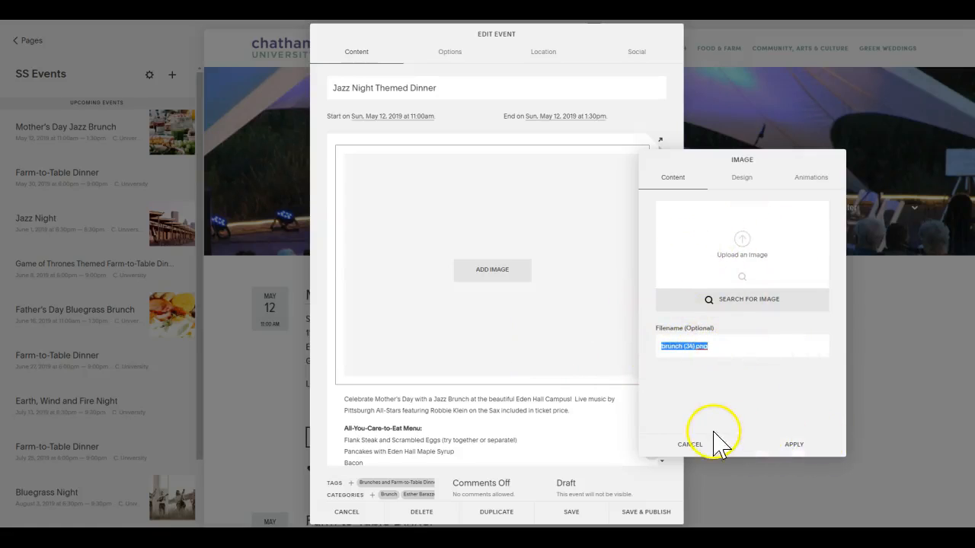
click(789, 444)
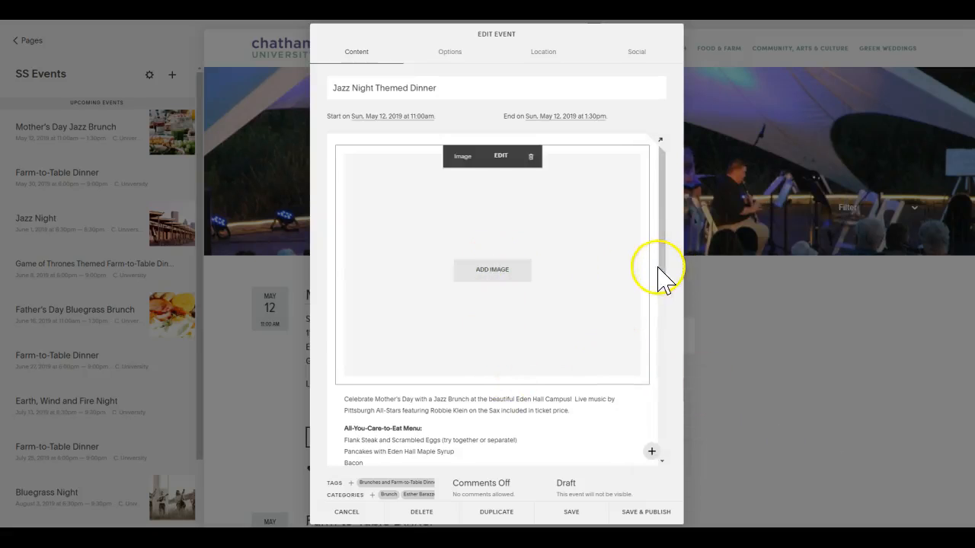
drag(663, 268, 644, 455)
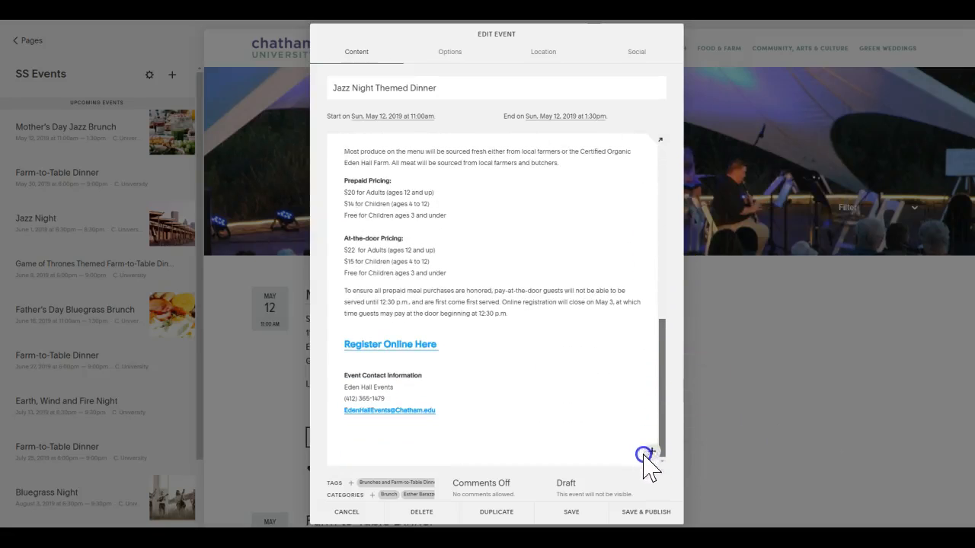
click(503, 436)
key(shift+Home)
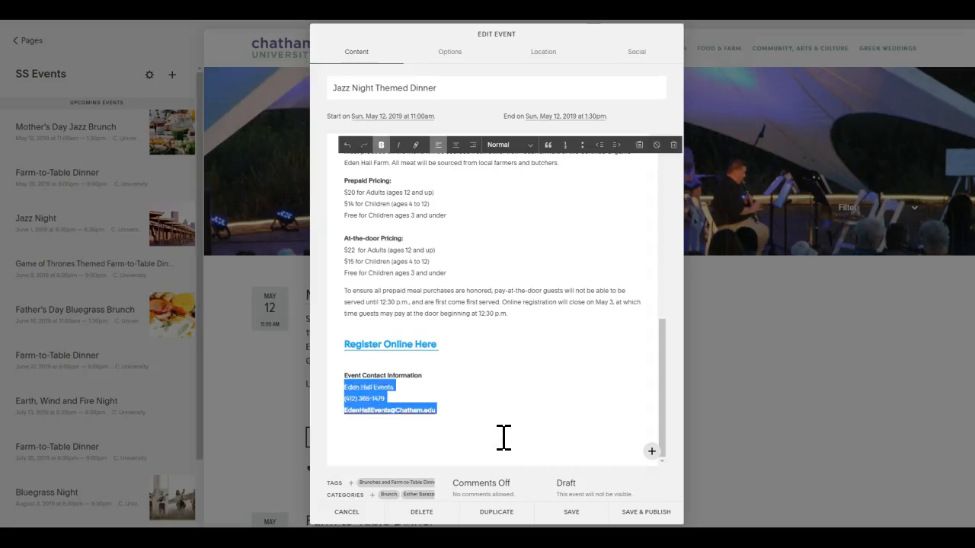
key(shift+Up)
key(shift+Up)
key(shift+Up)
key(shift+Up)
key(shift+Up)
key(shift+Up)
key(shift+Up)
key(shift+Up)
key(shift+Up)
key(shift+Up)
key(shift+Up)
key(shift+Up)
key(shift+Up)
key(shift+Up)
key(shift+Up)
key(shift+Up)
key(shift+Up)
key(shift+Up)
key(shift+Up)
key(shift+Up)
key(shift+Up)
key(shift+Up)
key(shift+Up)
key(shift+Up)
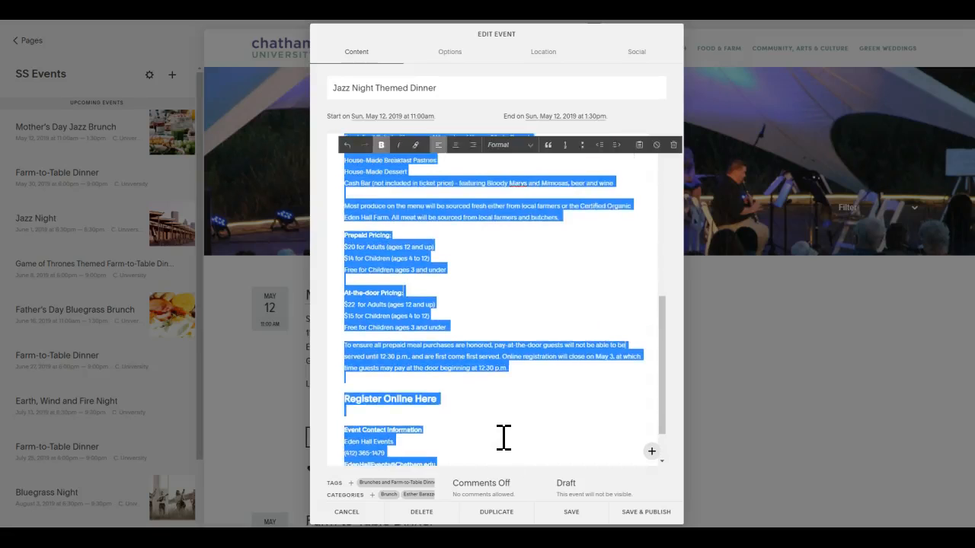
key(shift+Up)
key(shift+Up)
key(shift+Up)
key(shift+Up)
key(shift+Up)
key(shift+Up)
key(shift+Up)
key(shift+Up)
key(shift+Up)
key(shift+Up)
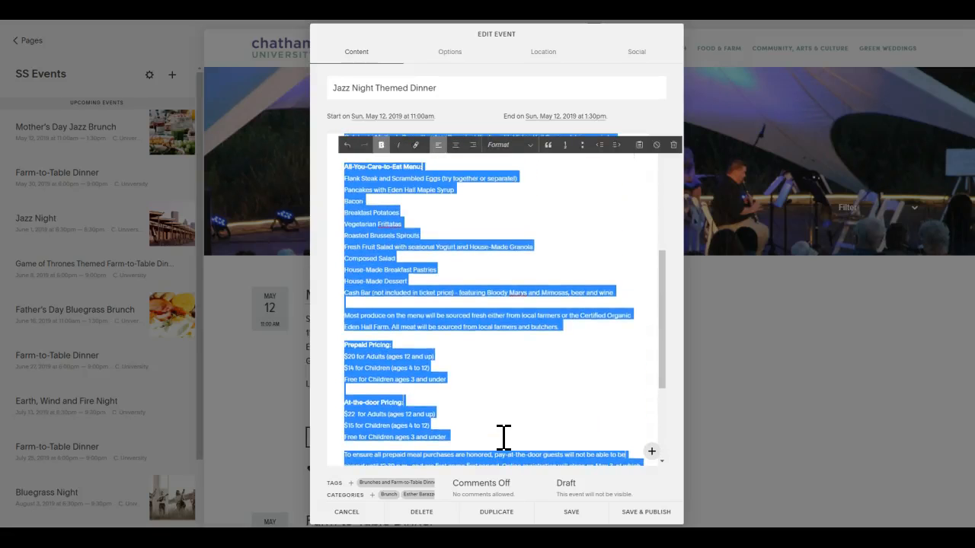
key(shift+Down)
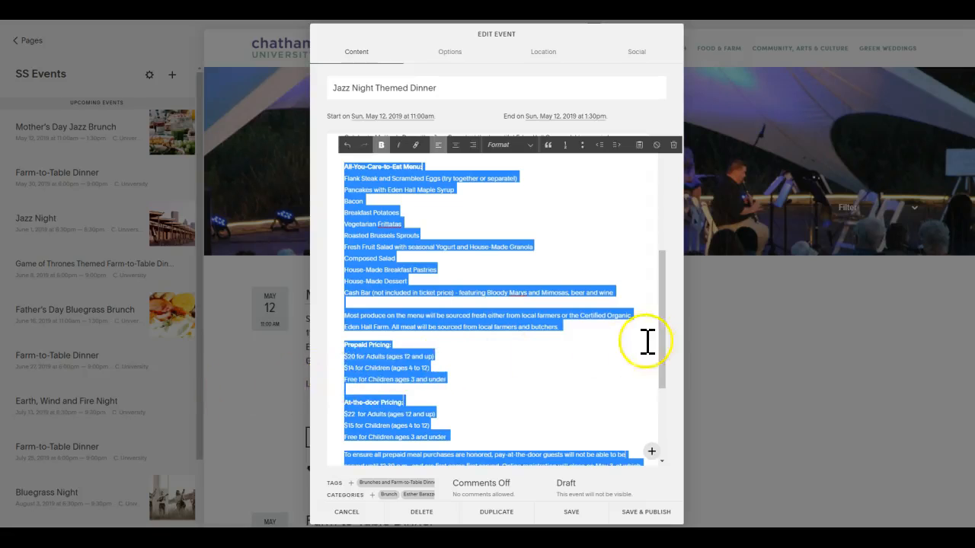
drag(664, 339, 668, 289)
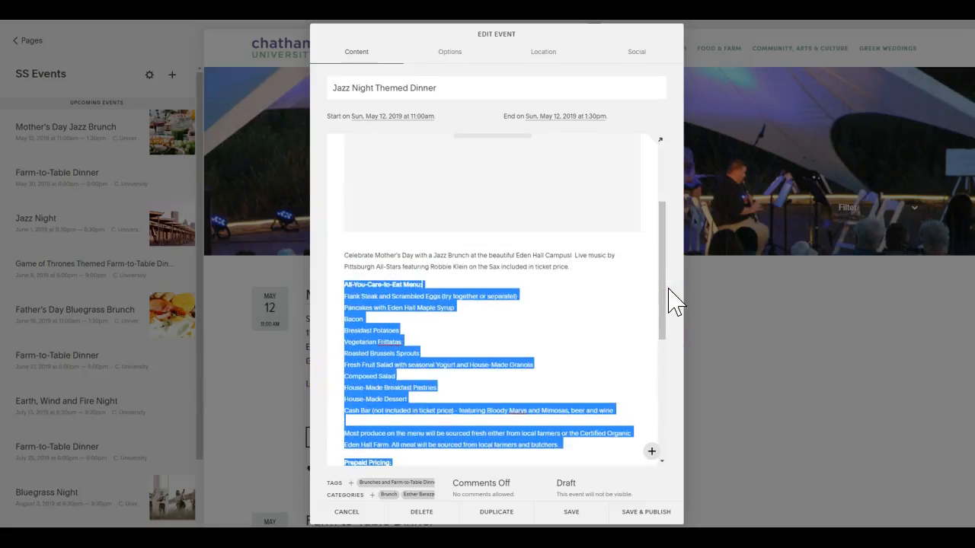
click(425, 282)
Move the displaced text block back below the empty image block.
drag(344, 267, 388, 350)
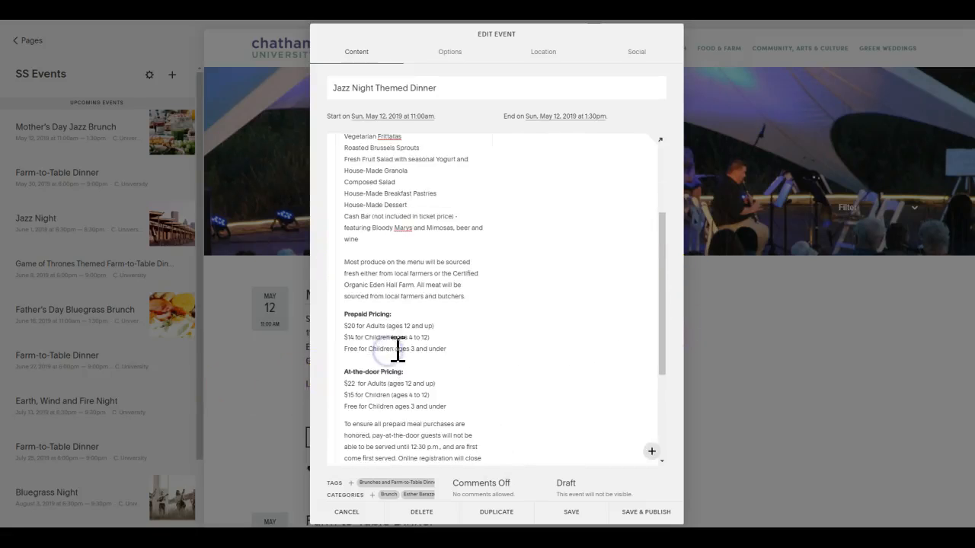
drag(663, 218, 657, 148)
mouse_move(449, 150)
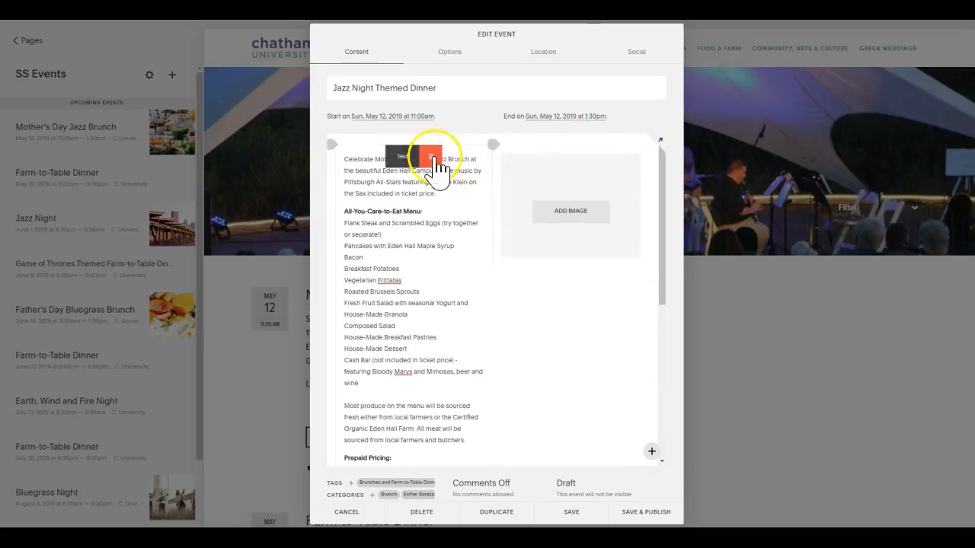
drag(406, 160, 559, 251)
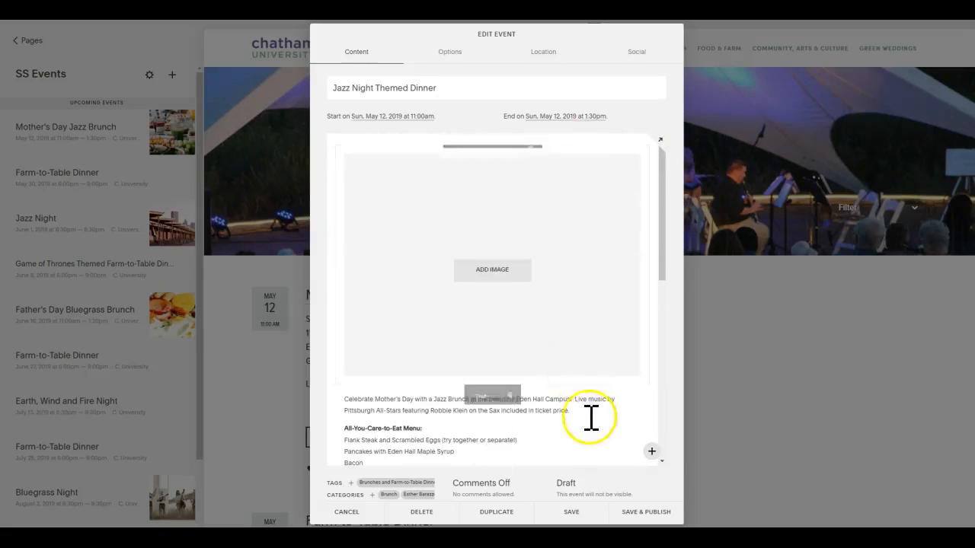
Delete all the Mother's Day brunch description text from the text block below the image.
click(419, 412)
key(ctrl+a)
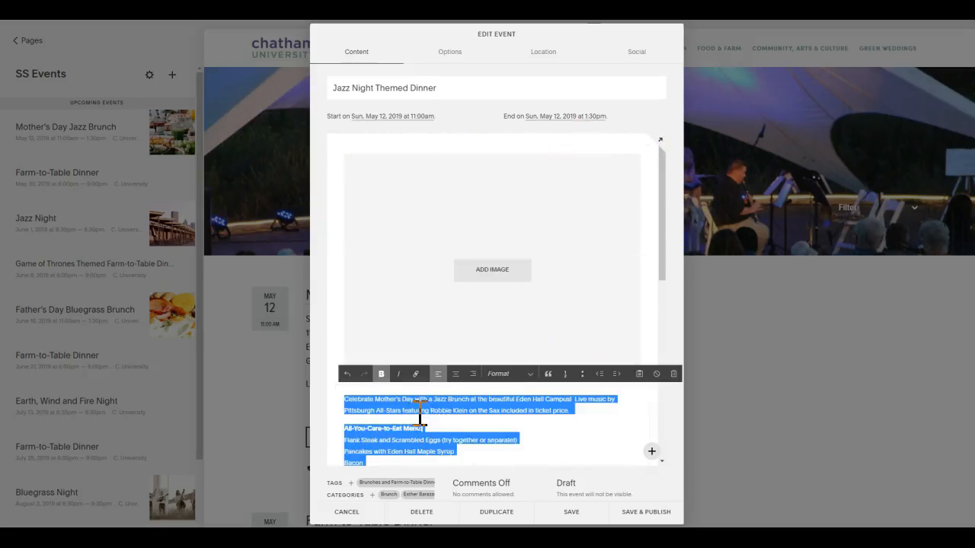
key(BackSpace)
click(555, 333)
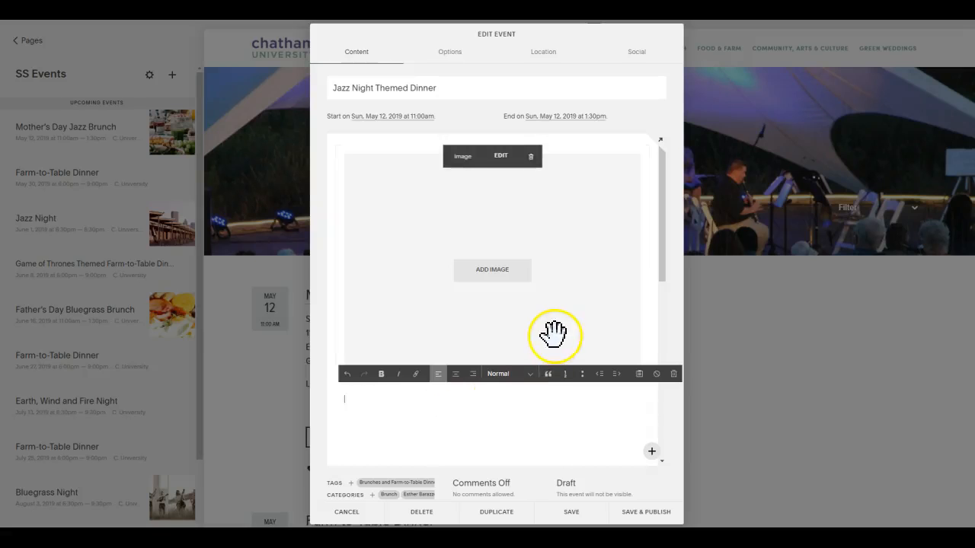
Enter two lines of placeholder text in the empty text block and format the first line as Heading 2.
click(361, 411)
click(361, 411)
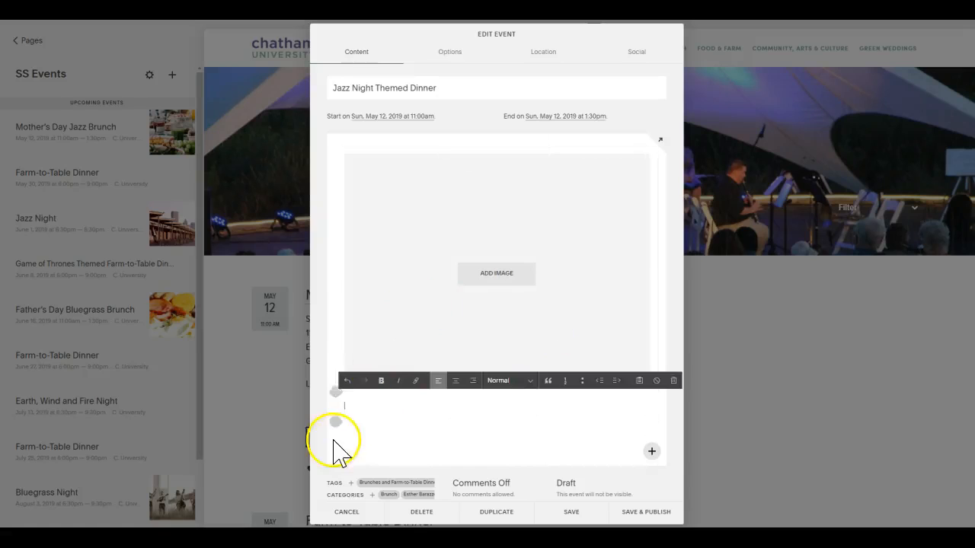
click(369, 407)
click(360, 408)
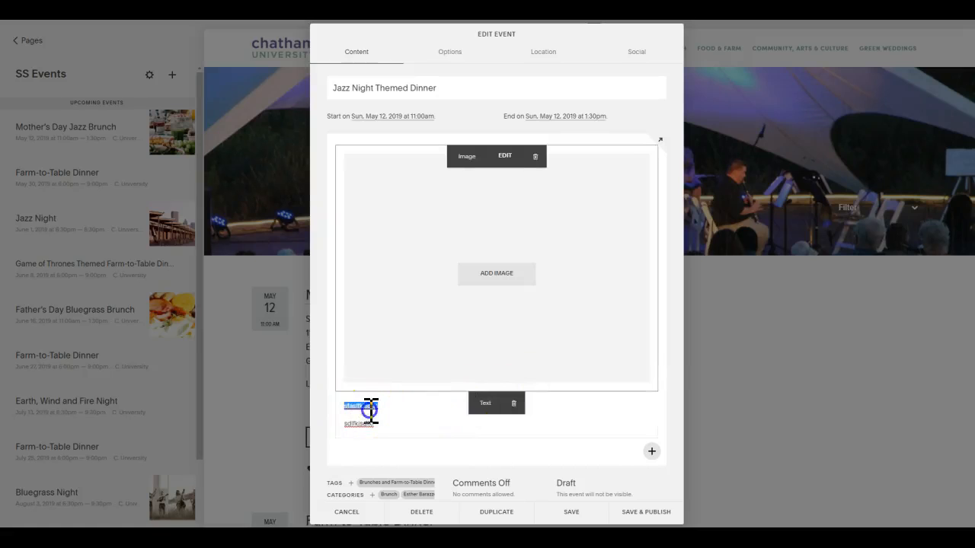
click(369, 410)
click(530, 381)
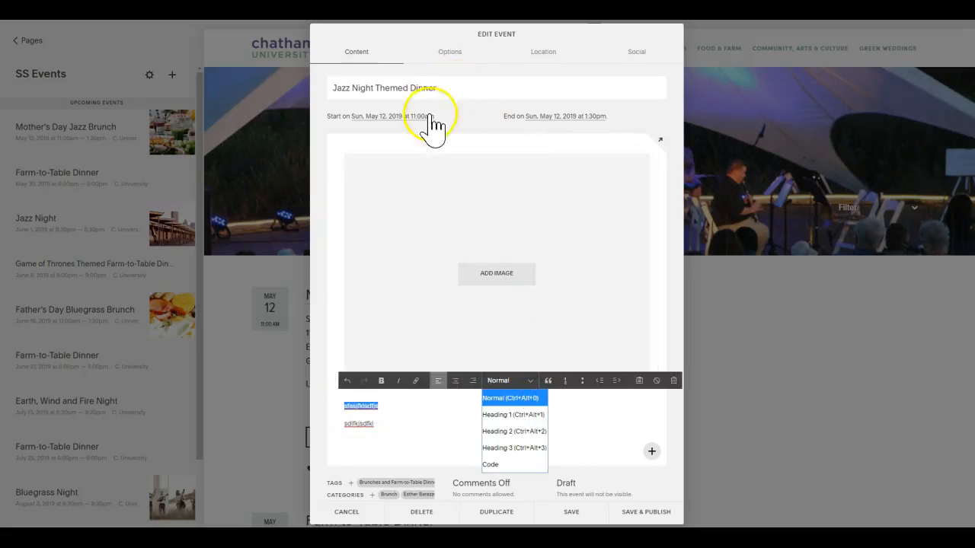
click(496, 431)
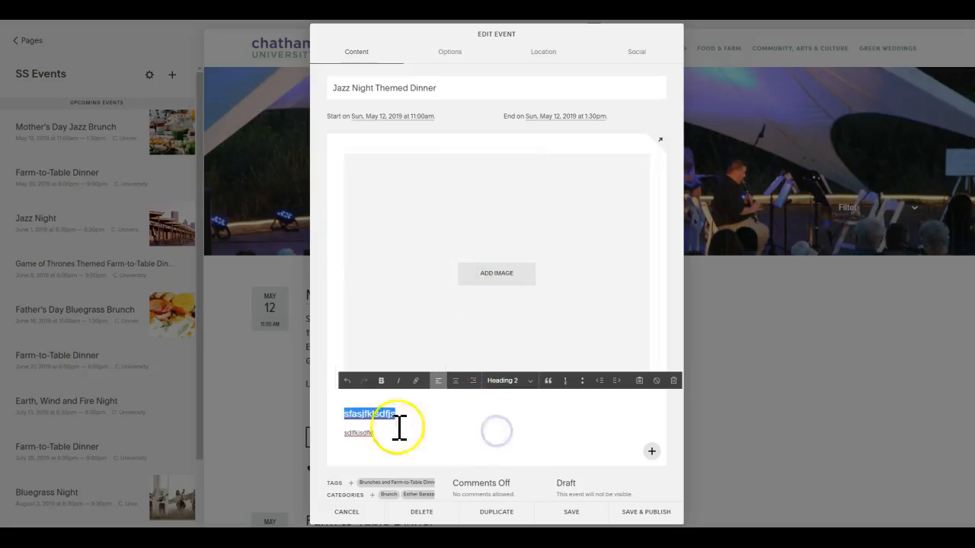
Try adding an image block below the placeholder text, delete that block, and clear the placeholder text.
click(335, 439)
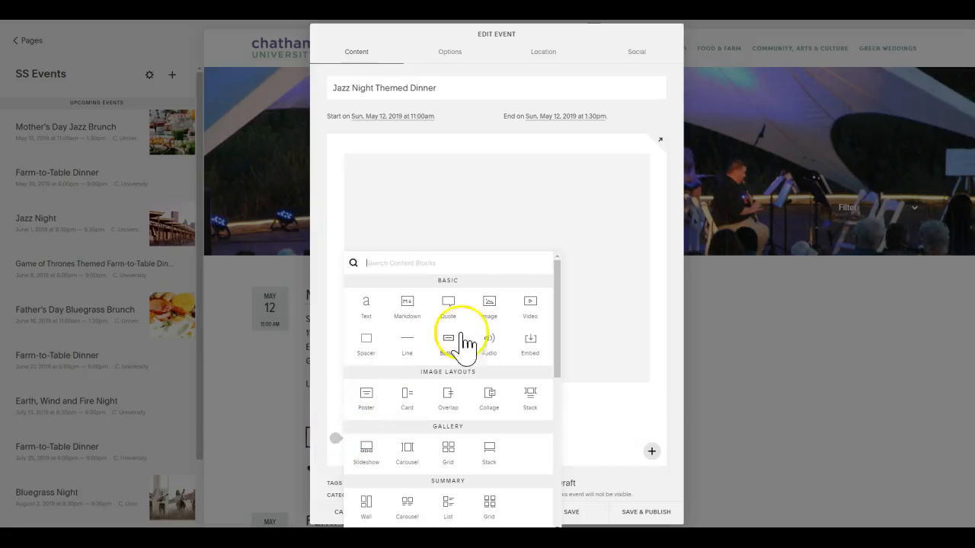
click(491, 302)
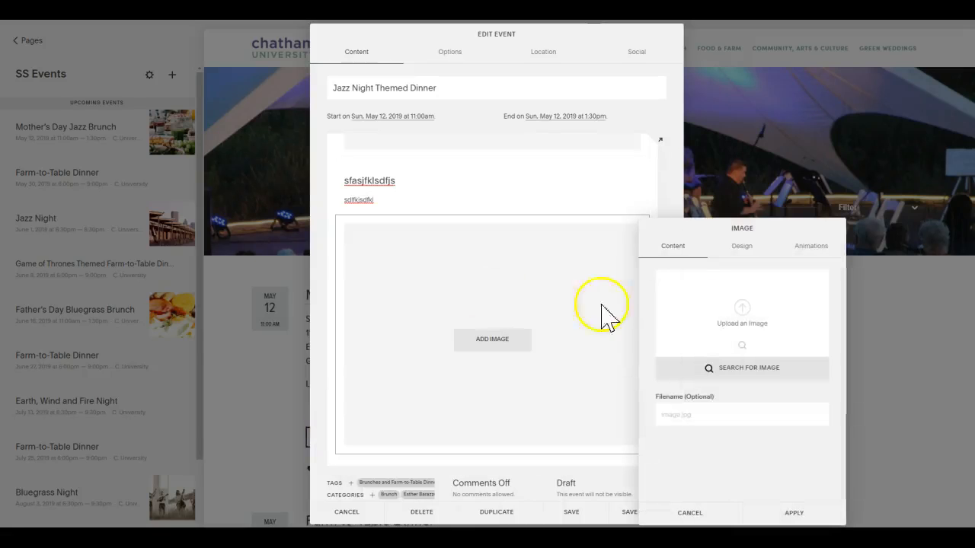
click(682, 517)
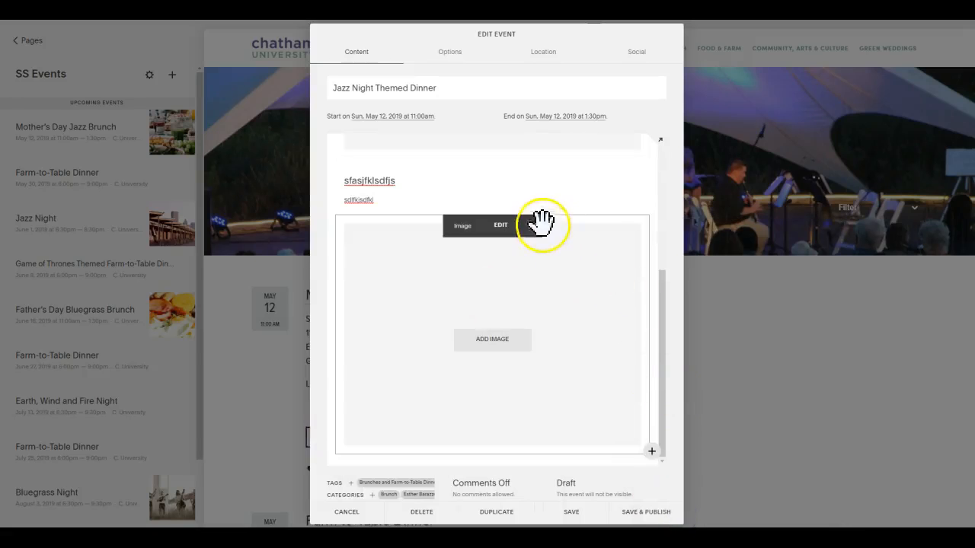
click(531, 230)
click(577, 259)
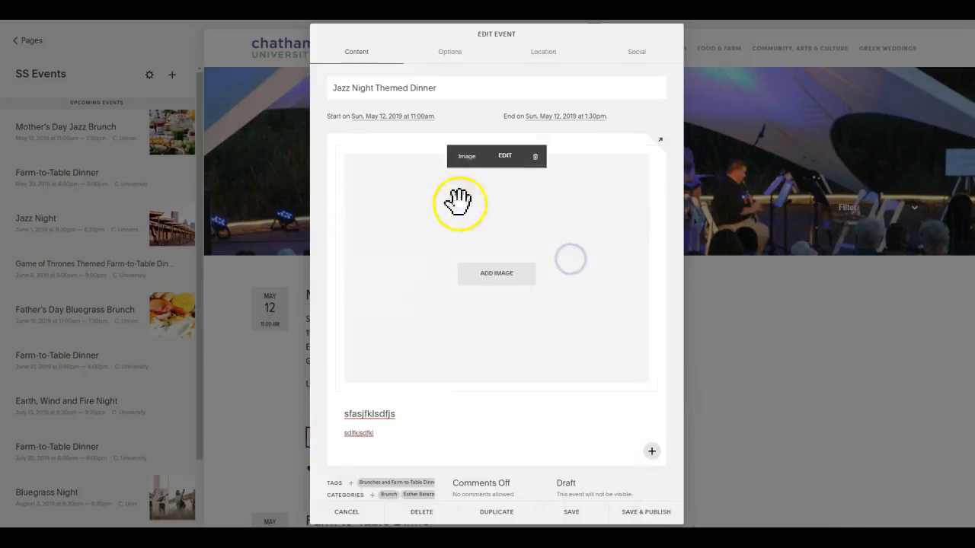
double_click(423, 424)
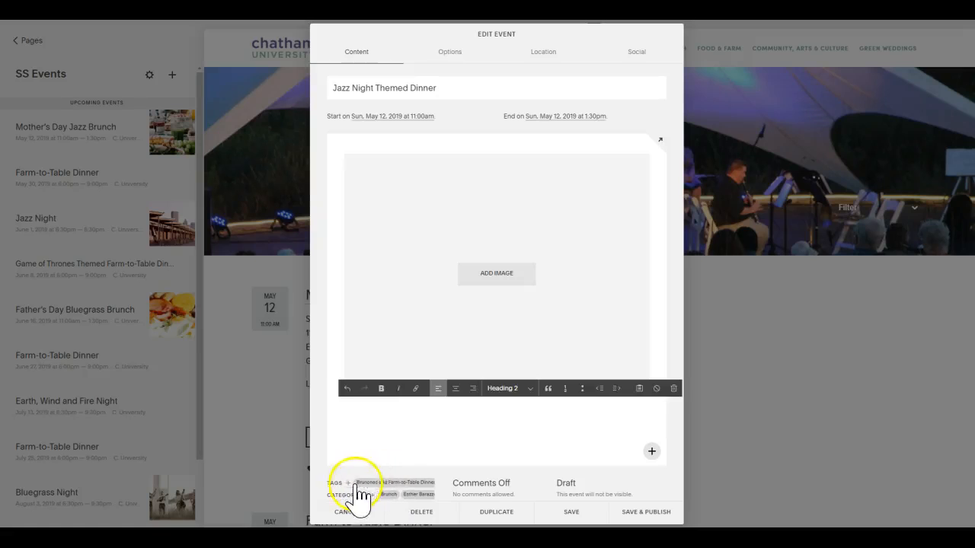
Review the event's tags and replace its Brunch category with Farm-to-Table Dinner.
click(350, 484)
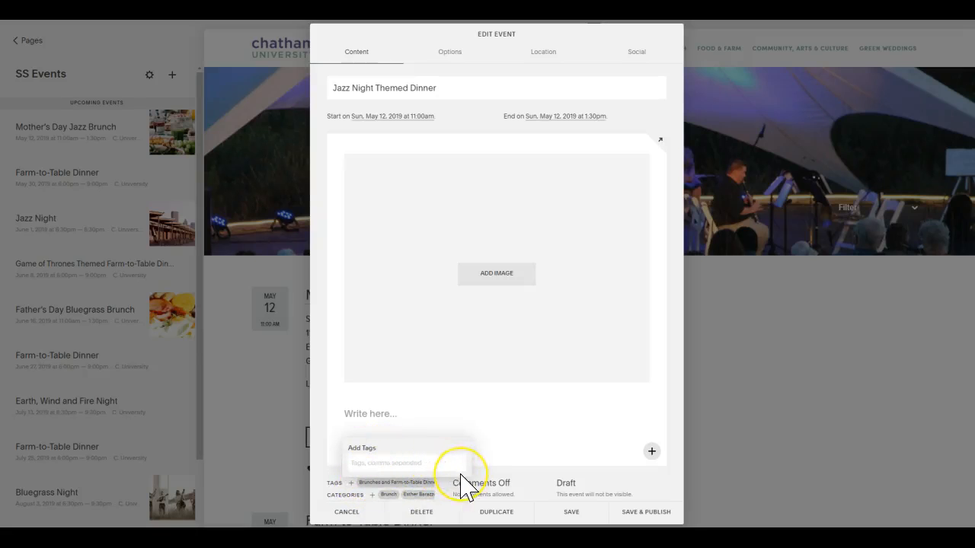
click(520, 474)
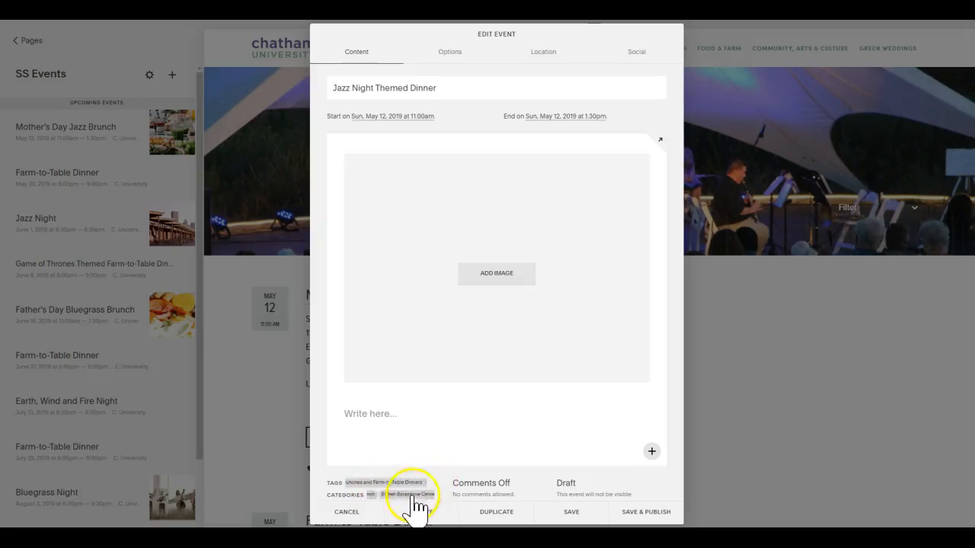
click(389, 494)
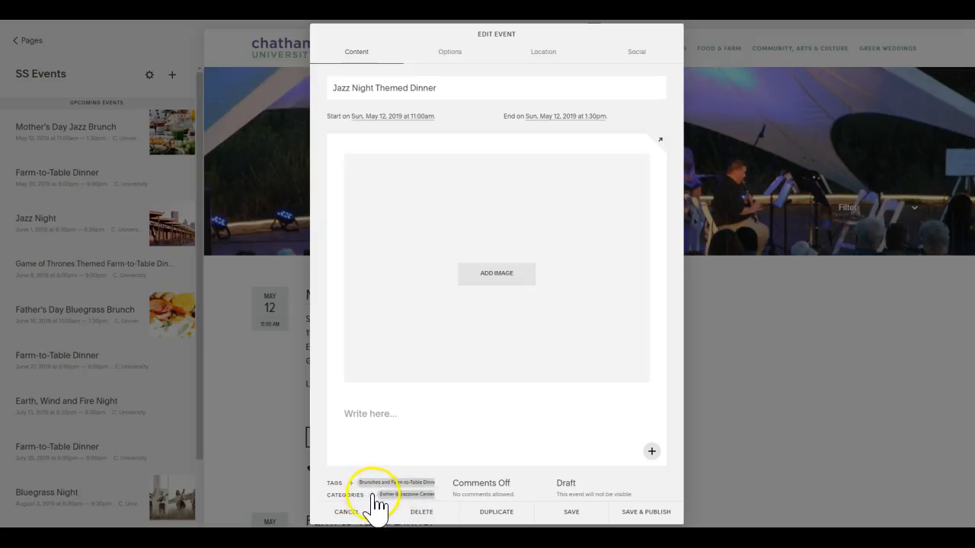
click(371, 495)
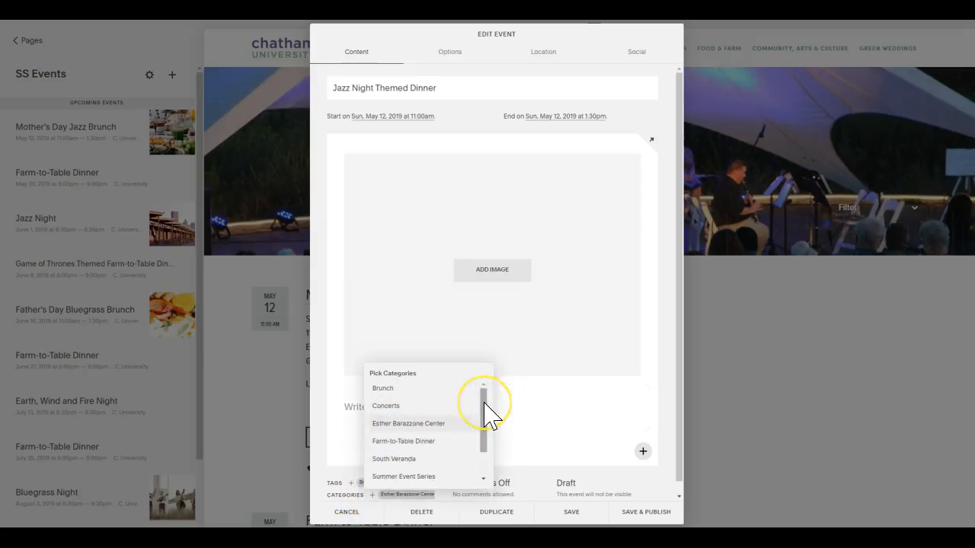
mouse_move(484, 404)
mouse_down()
mouse_move(483, 428)
mouse_move(486, 392)
mouse_up()
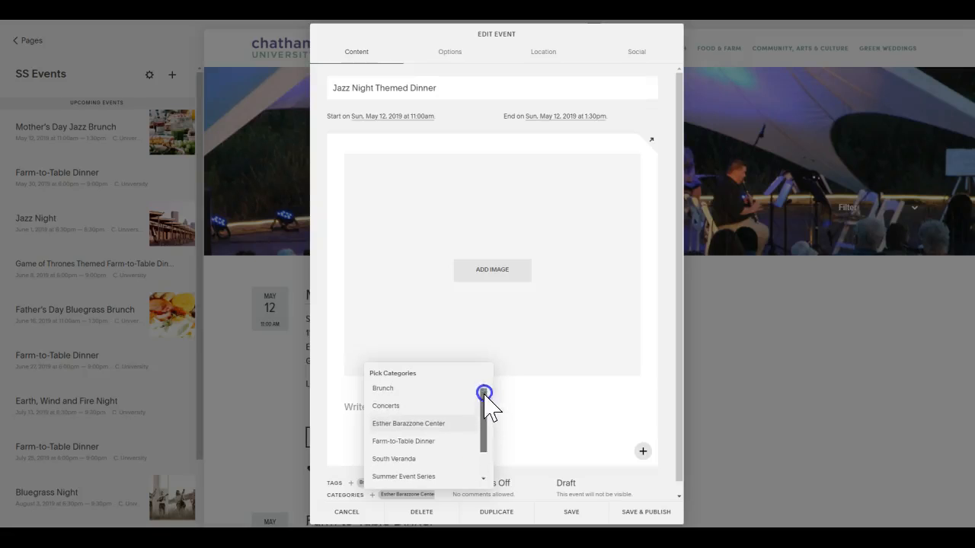
click(450, 449)
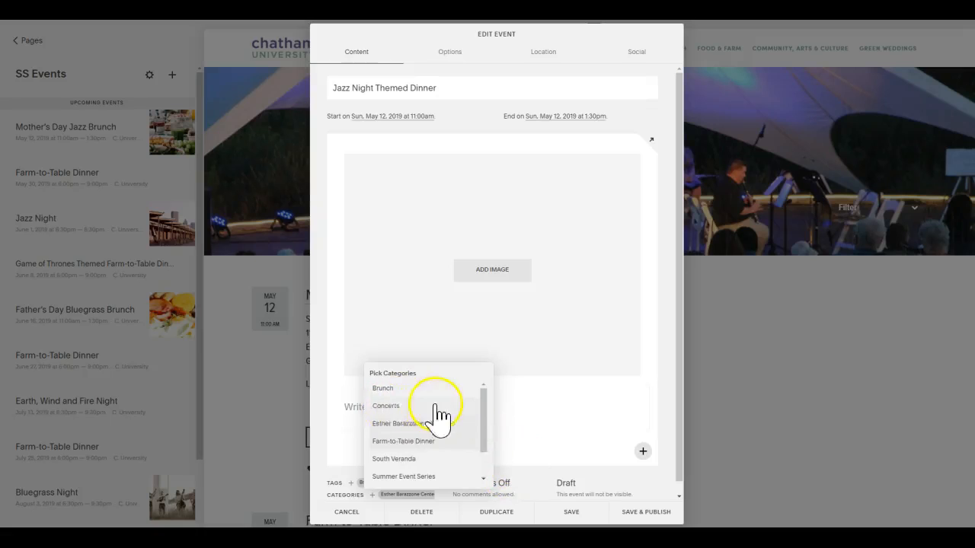
click(536, 460)
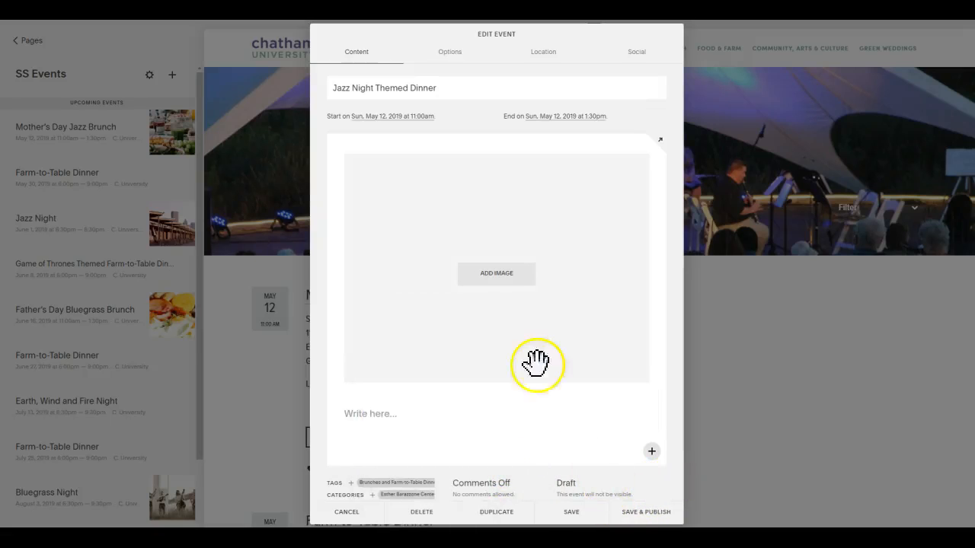
Save and publish the Jazz Night Themed Dinner event and reopen it for editing.
mouse_move(476, 206)
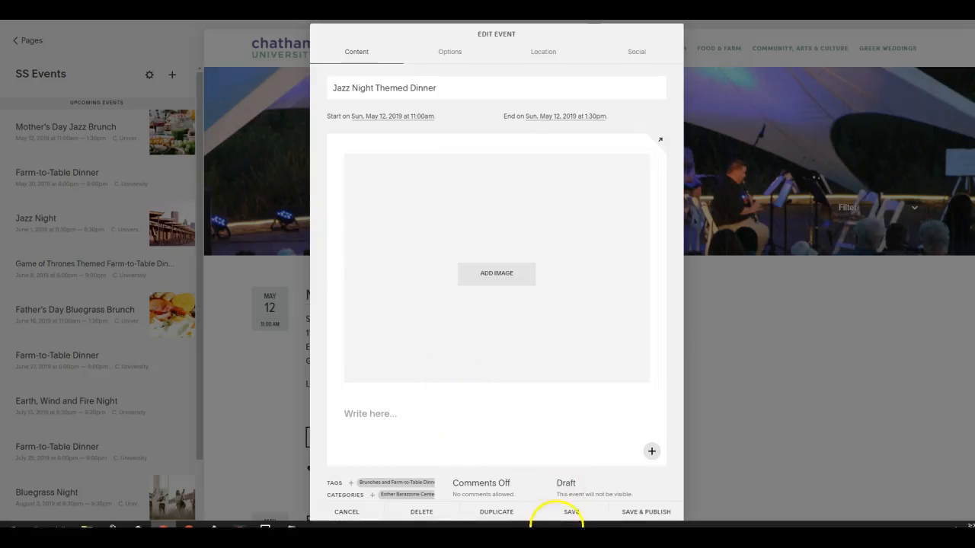
click(646, 513)
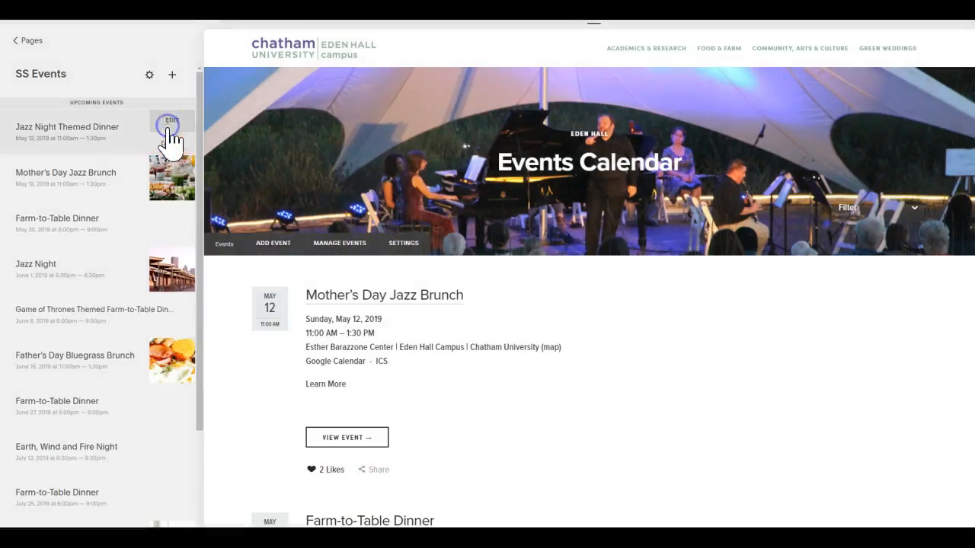
click(170, 130)
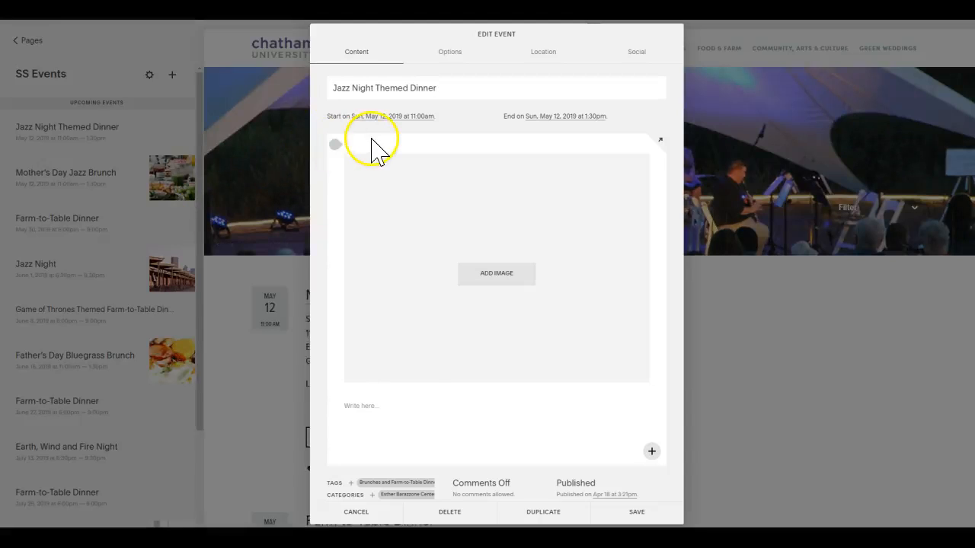
Check the event schedule in the Notepad notes and set the event's start to June 1, 2019 at 5:00 PM.
key(alt+Tab)
click(174, 157)
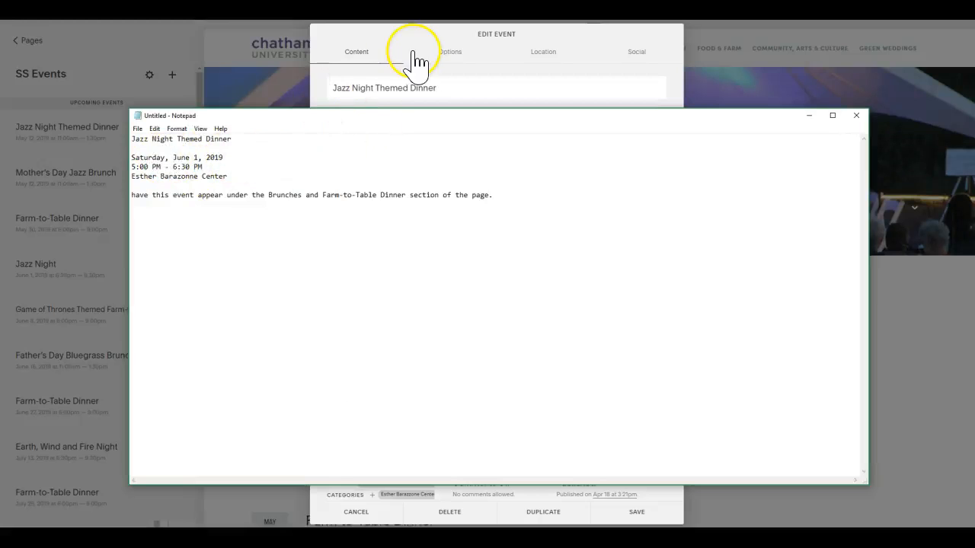
click(356, 53)
click(373, 117)
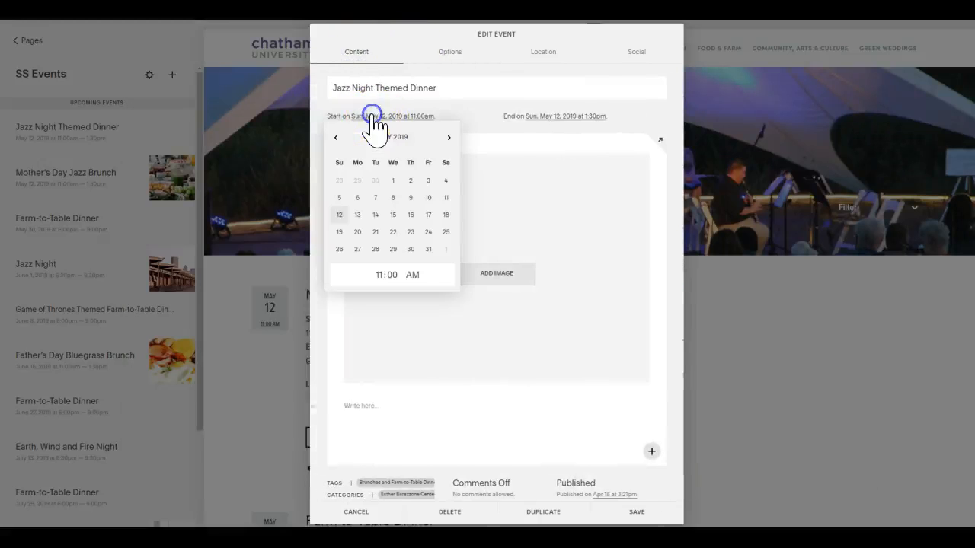
click(449, 138)
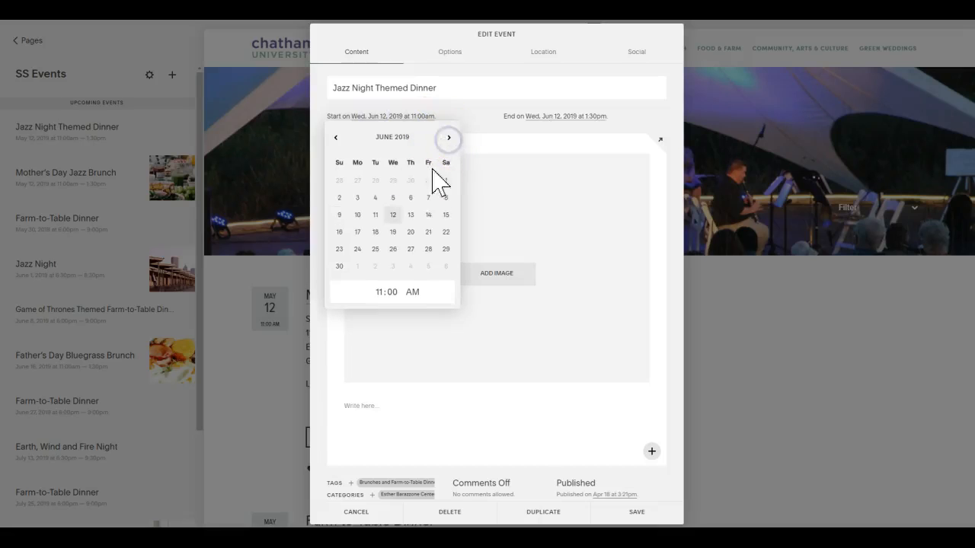
click(447, 180)
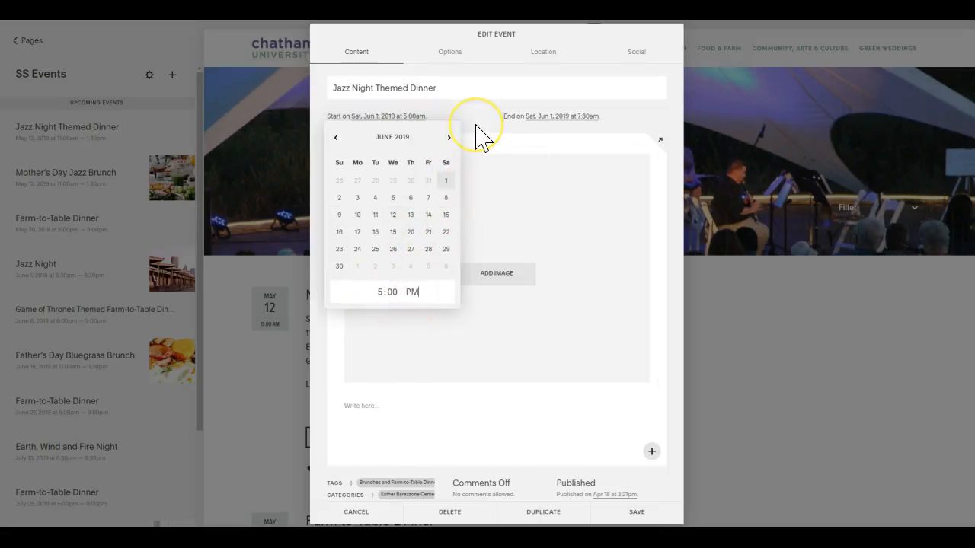
key(alt+Tab)
key(alt+Tab)
click(483, 123)
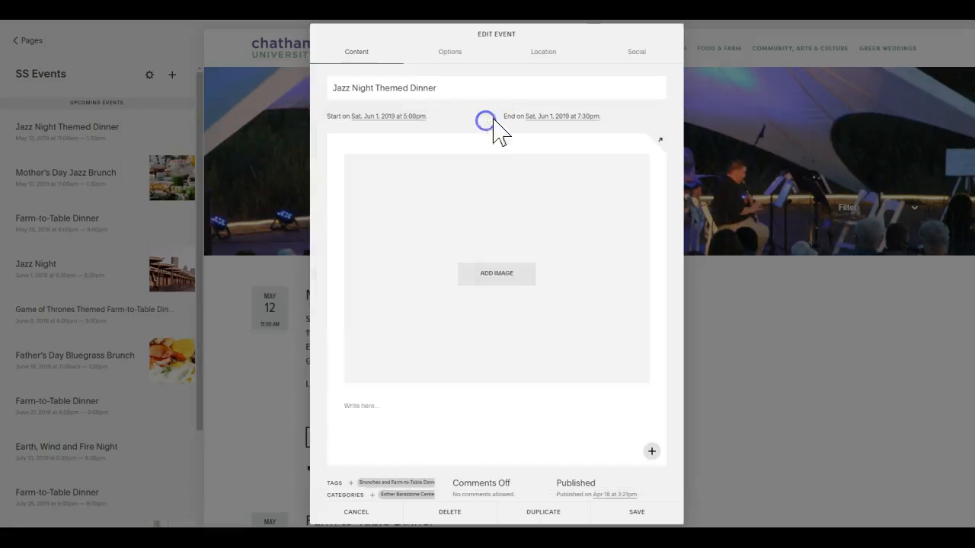
Set the event's end time to 6:30 PM on June 1, 2019 and save the event.
click(551, 121)
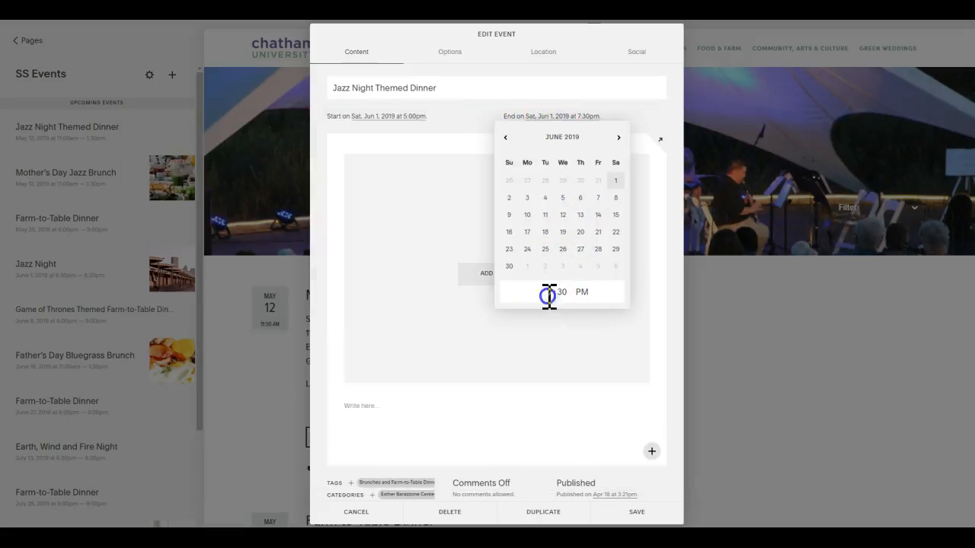
text(6)
click(600, 408)
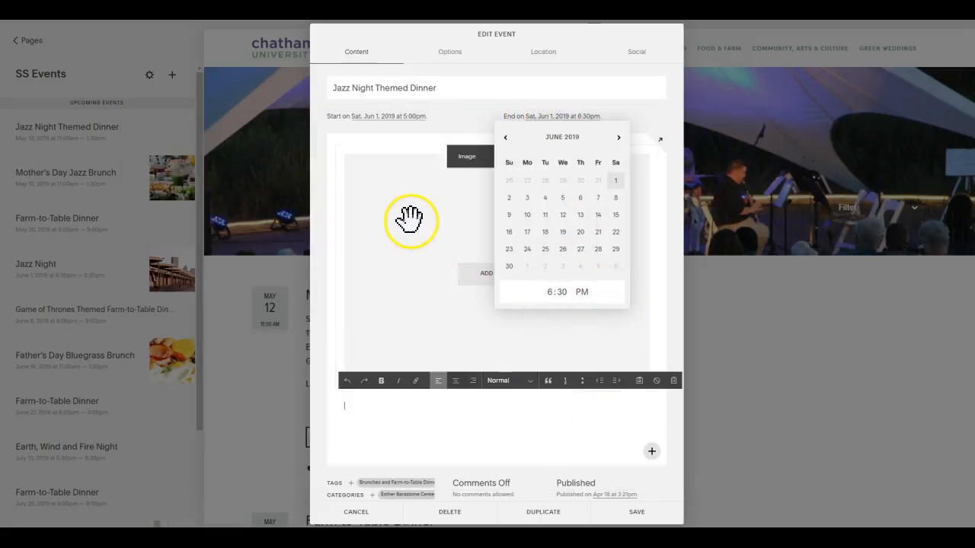
click(644, 125)
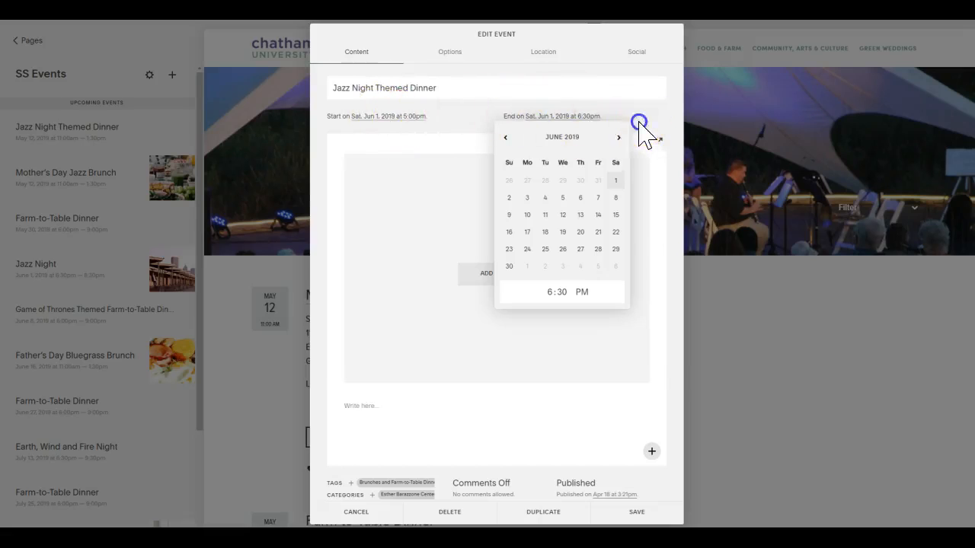
click(609, 505)
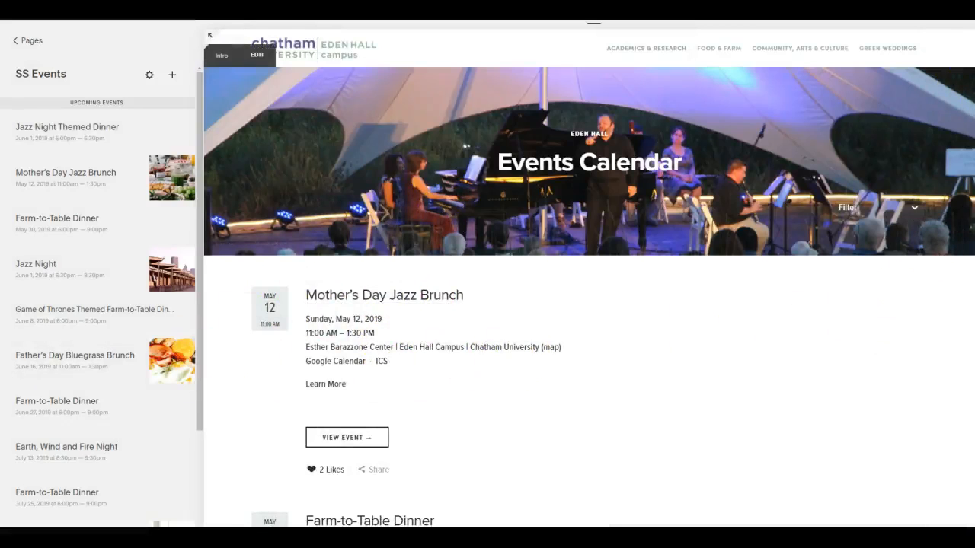
Find the Jazz Night Themed Dinner listing in the Events Calendar page preview and open its event page.
scroll(589, 304, down, 7)
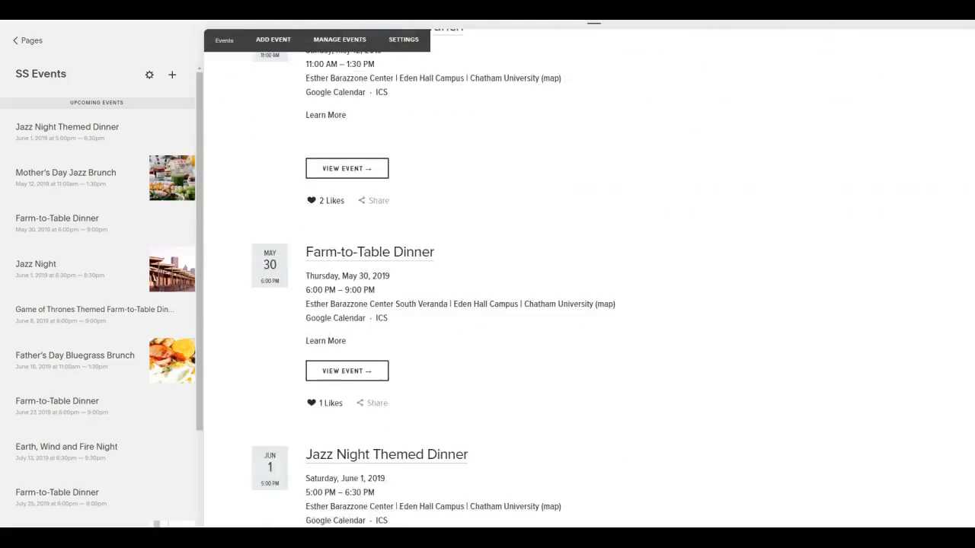
scroll(589, 278, up, 1)
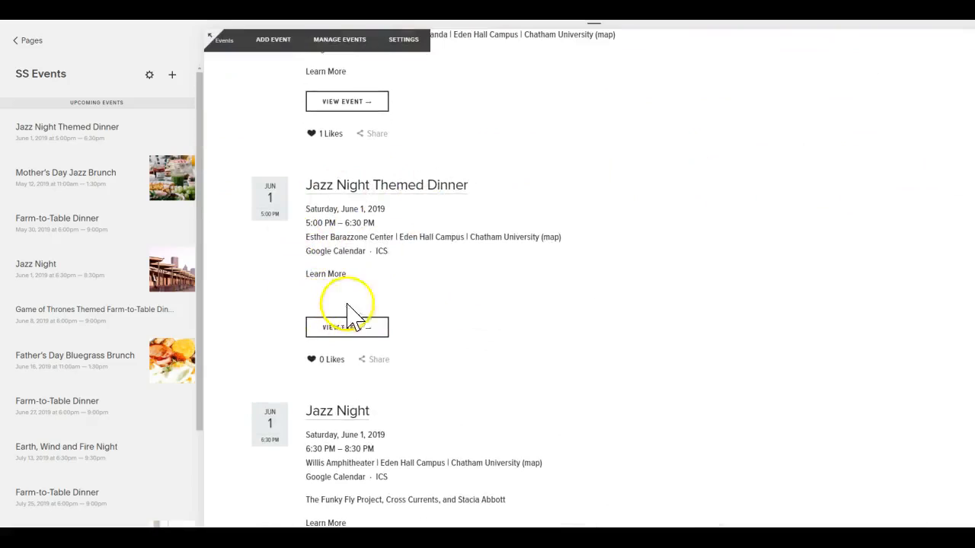
click(323, 275)
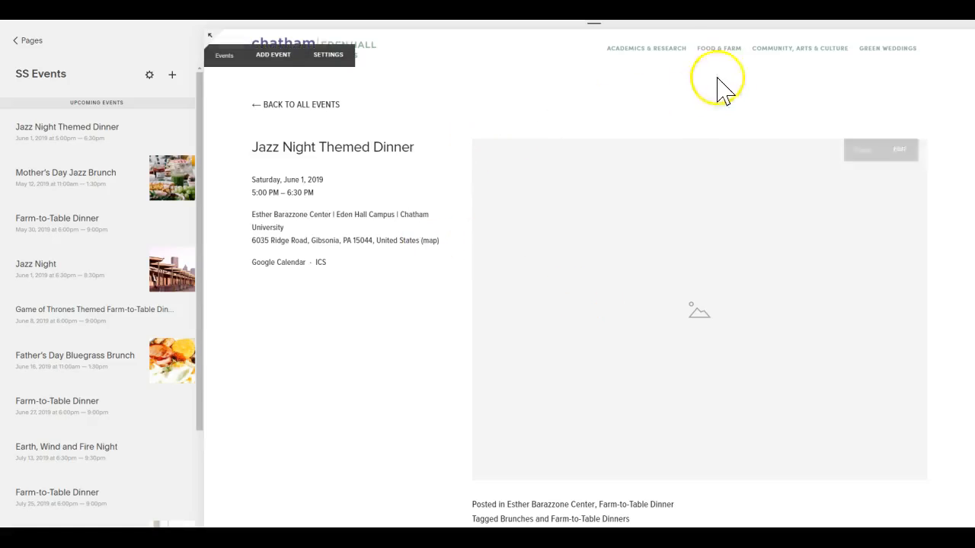
Check the Brunches and Farm-to-Table Dinners schedule on the Community, Arts & Culture page and open the Jazz Night Themed Dinner's details from it.
click(797, 48)
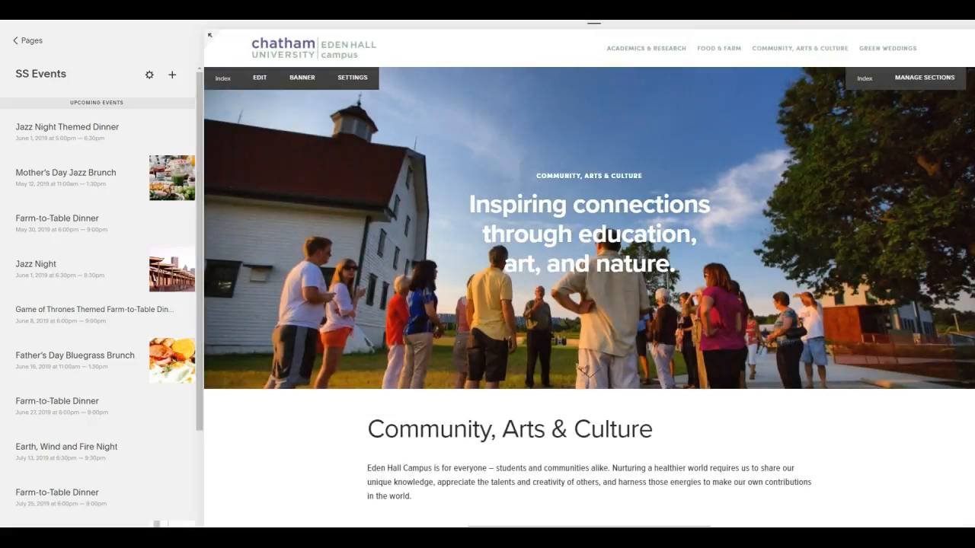
scroll(589, 278, down, 10)
scroll(588, 278, up, 10)
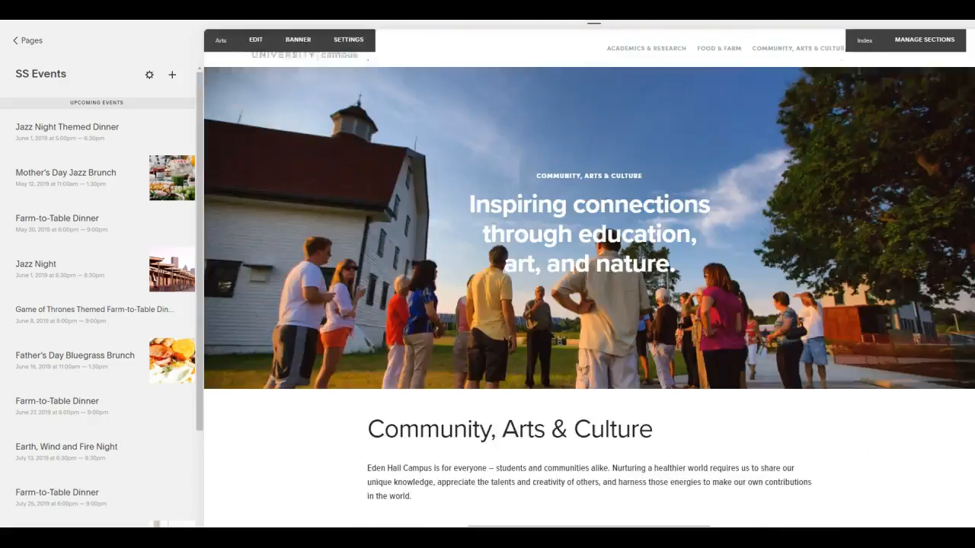
scroll(588, 278, down, 15)
scroll(589, 278, down, 8)
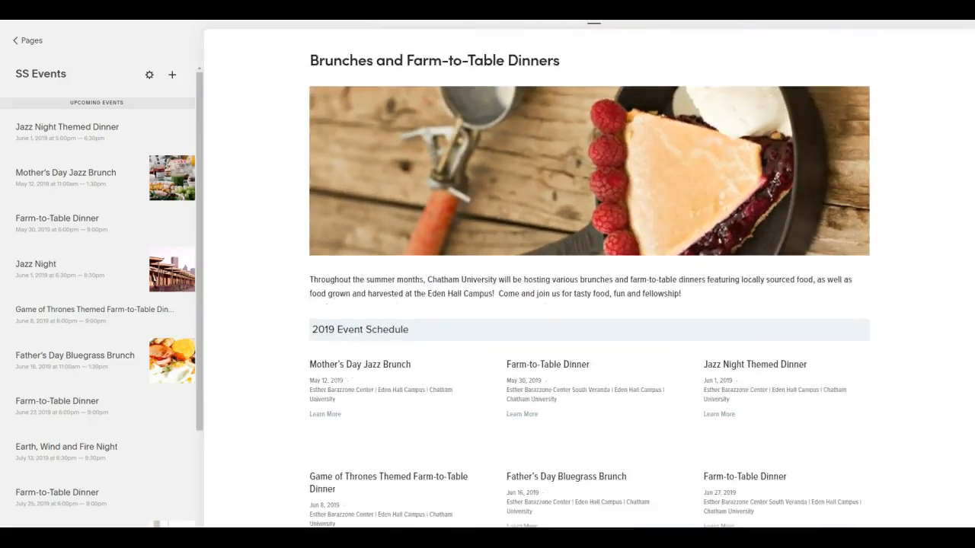
scroll(589, 278, down, 2)
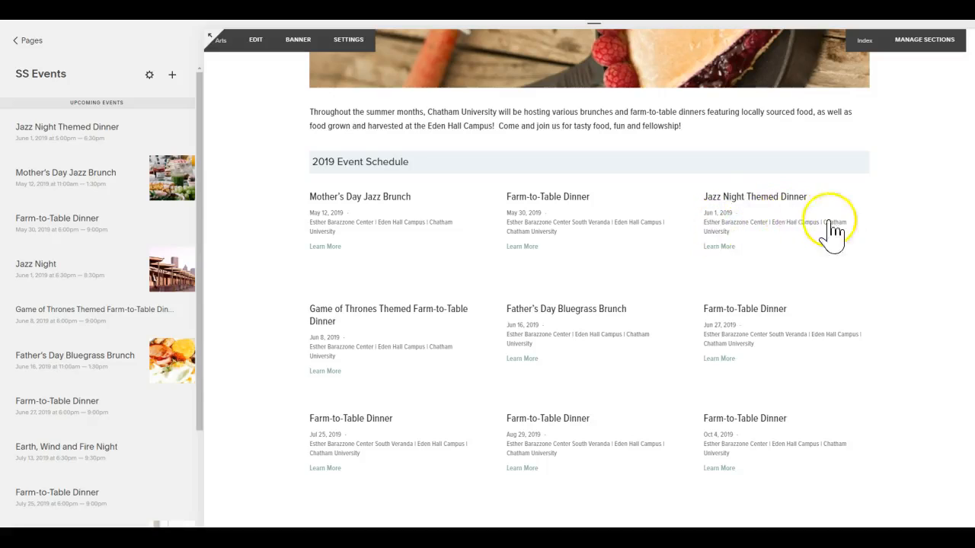
click(718, 247)
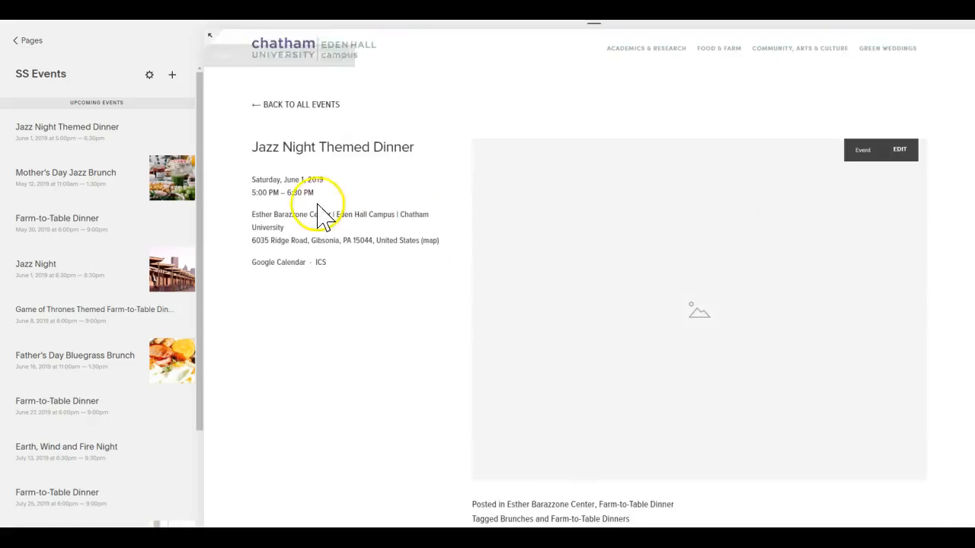
Return to all events, reopen the Jazz Night Themed Dinner for editing, review its publishing status and comment options, and save it.
click(288, 108)
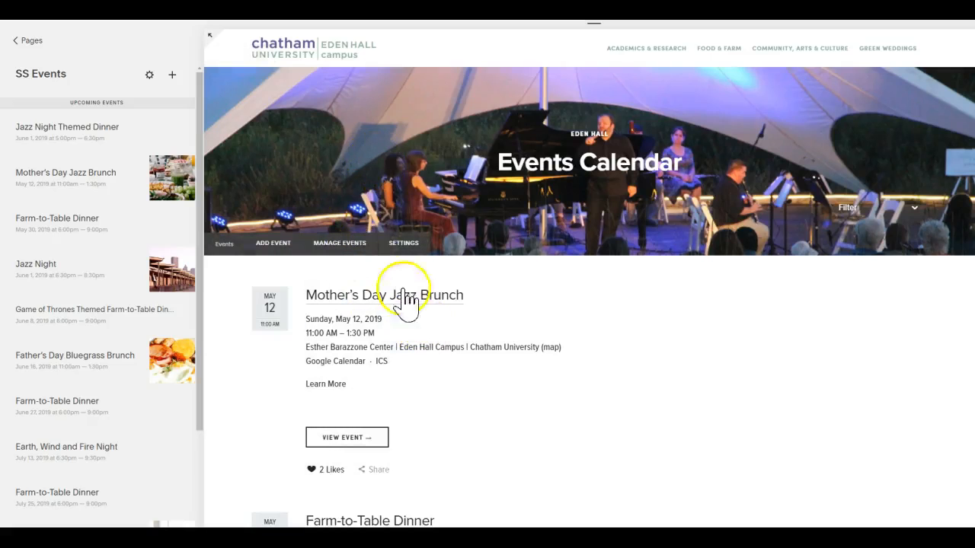
mouse_move(174, 144)
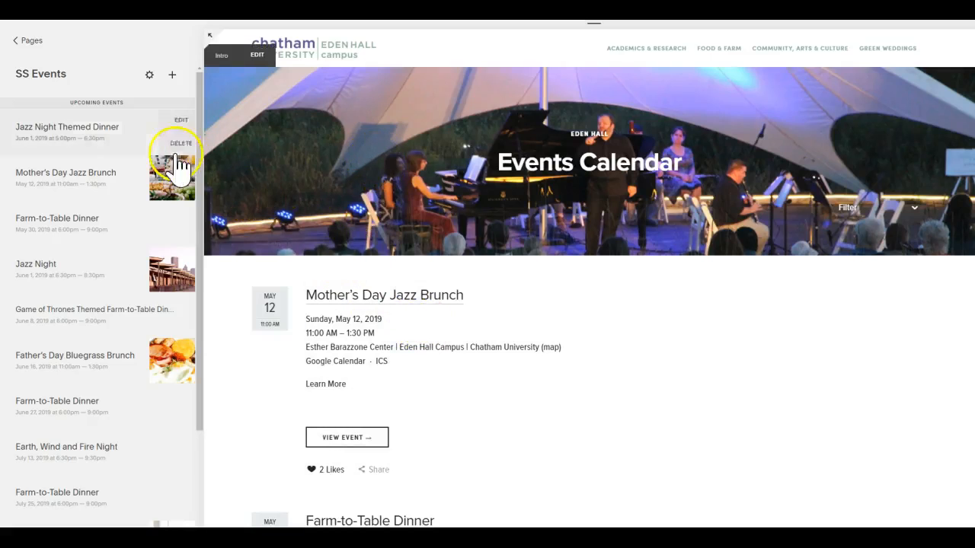
click(188, 121)
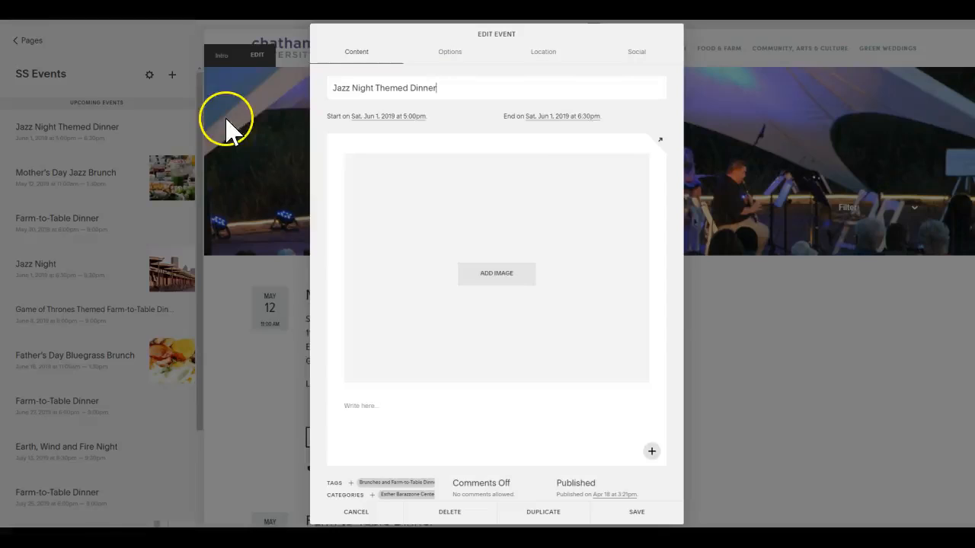
click(582, 475)
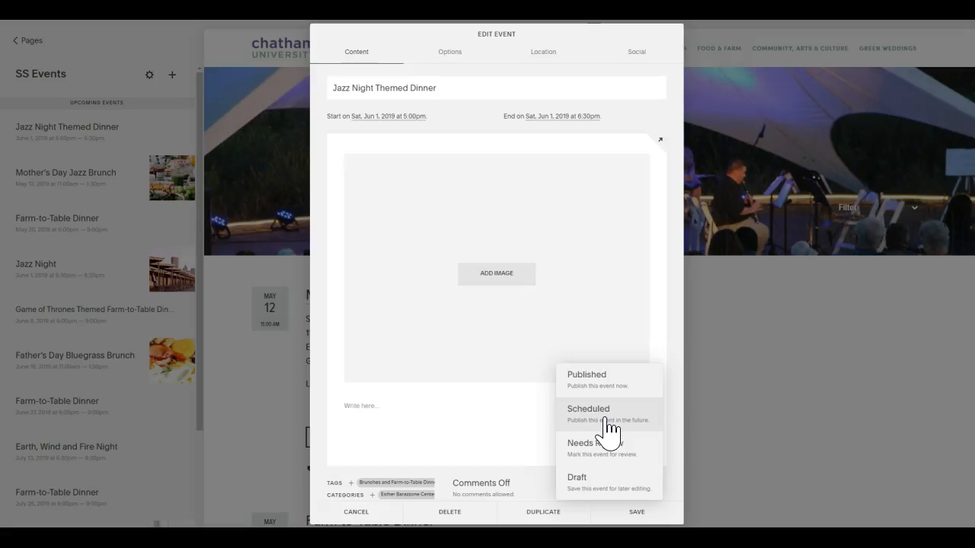
click(529, 479)
click(647, 513)
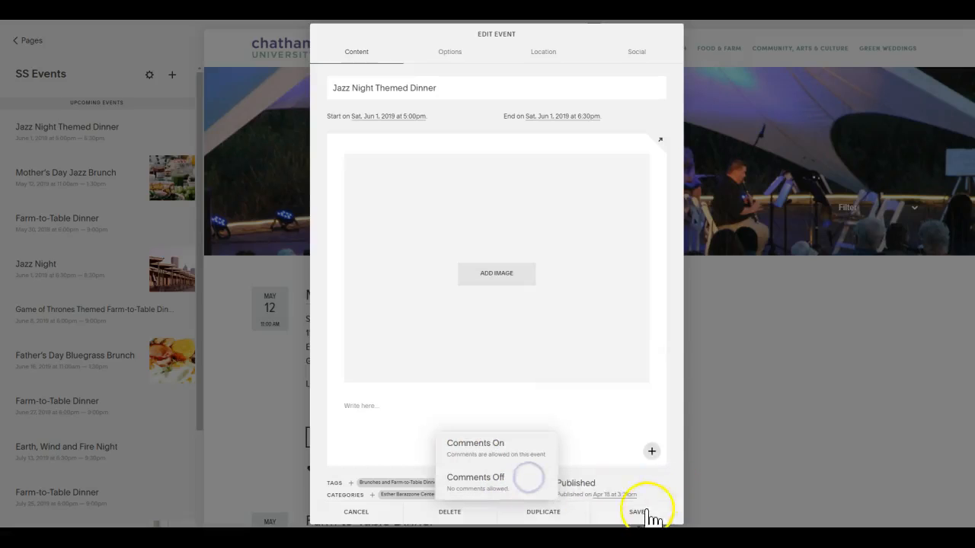